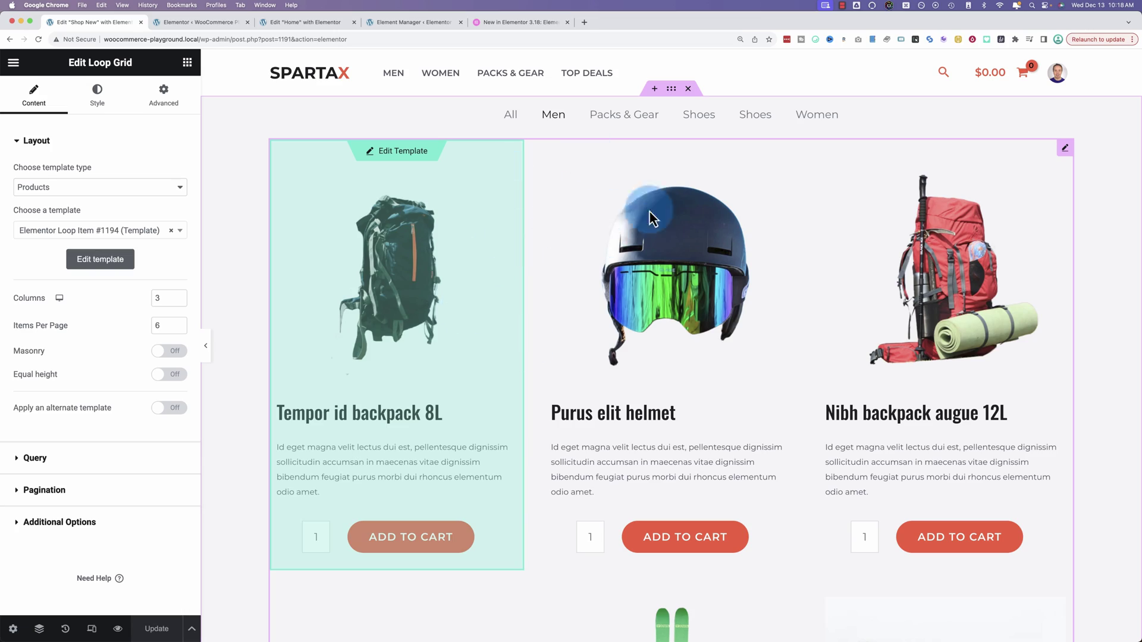
Turn on Multiple Selection for the Taxonomy Filter and set its Logical Combination to OR.
{"action": "left_click", "coordinate": [580, 122]}
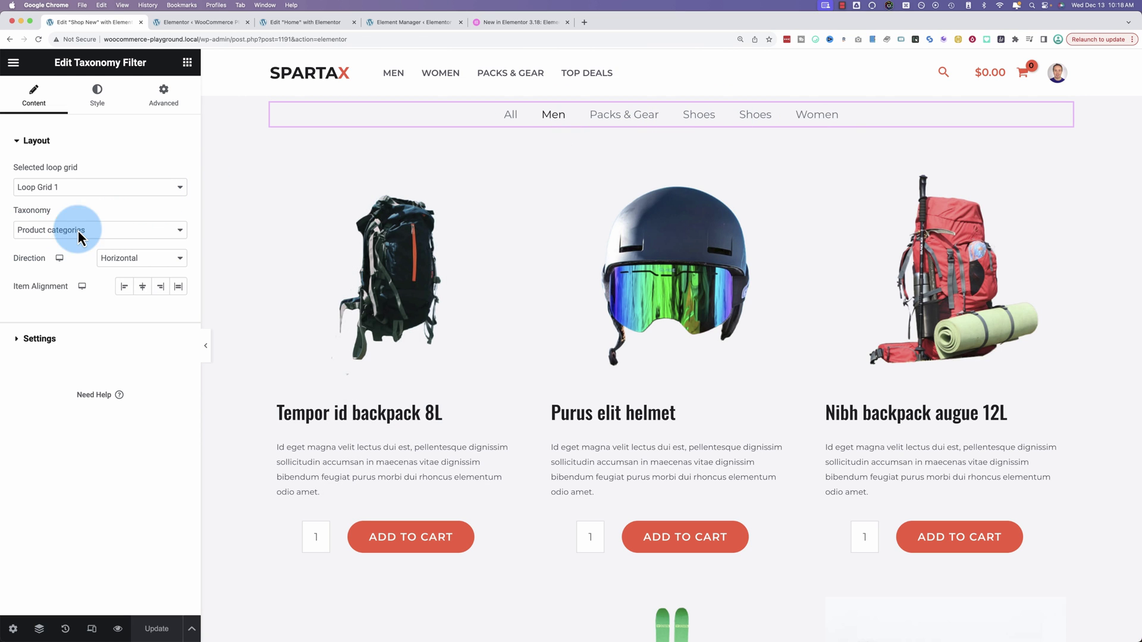
{"action": "left_click", "coordinate": [19, 344]}
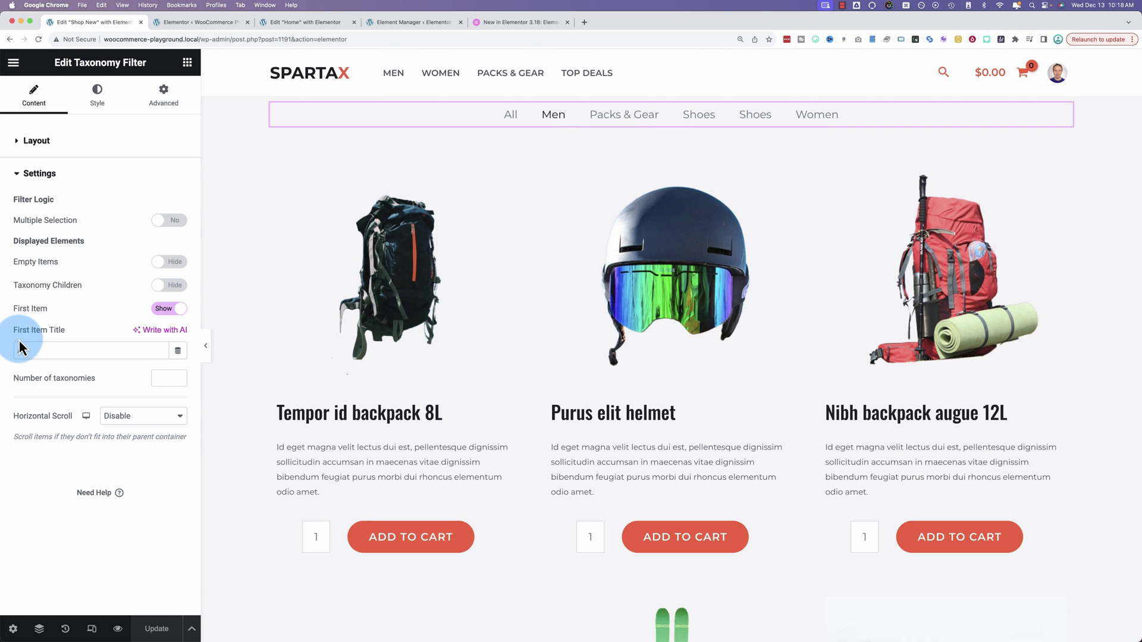
{"action": "left_click", "coordinate": [169, 221]}
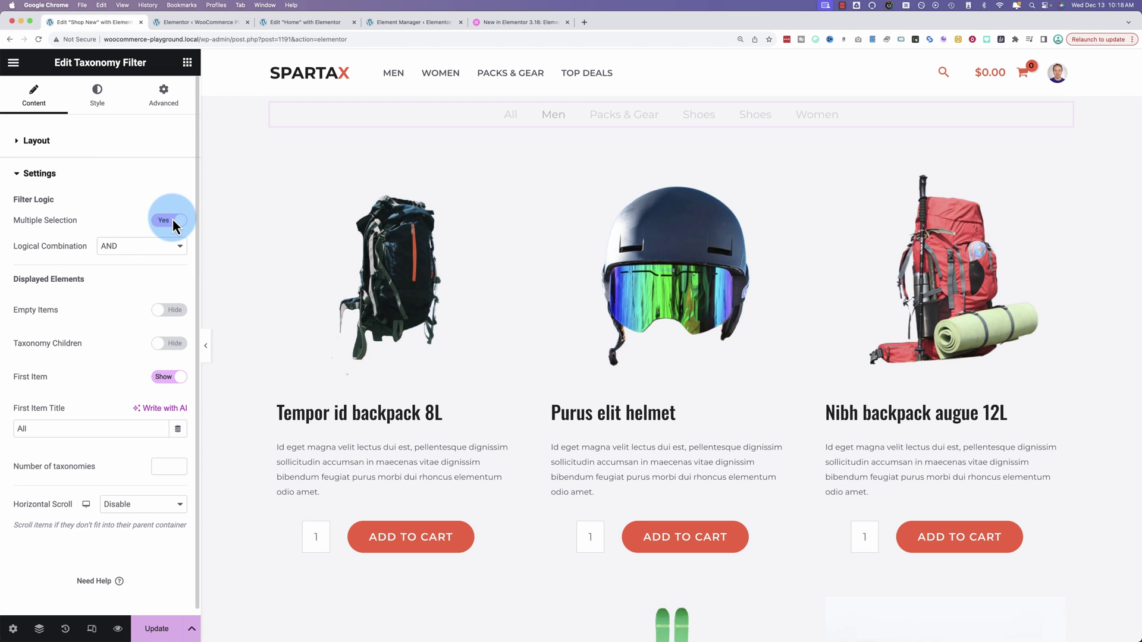
{"action": "left_click", "coordinate": [106, 246]}
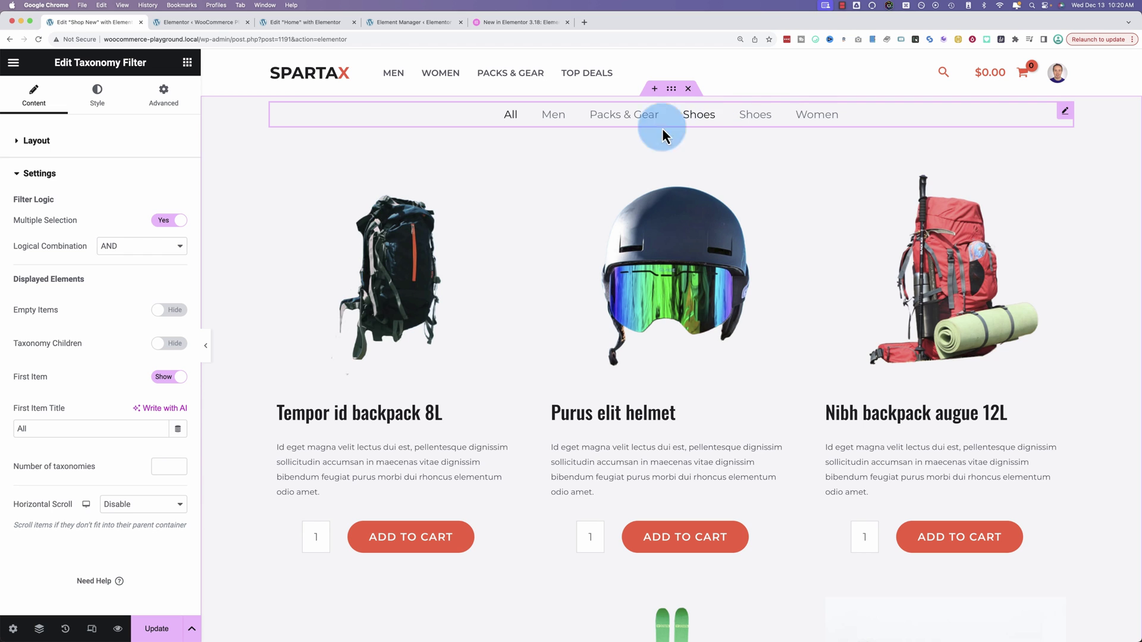
{"action": "left_click", "coordinate": [182, 243]}
{"action": "left_click", "coordinate": [99, 260]}
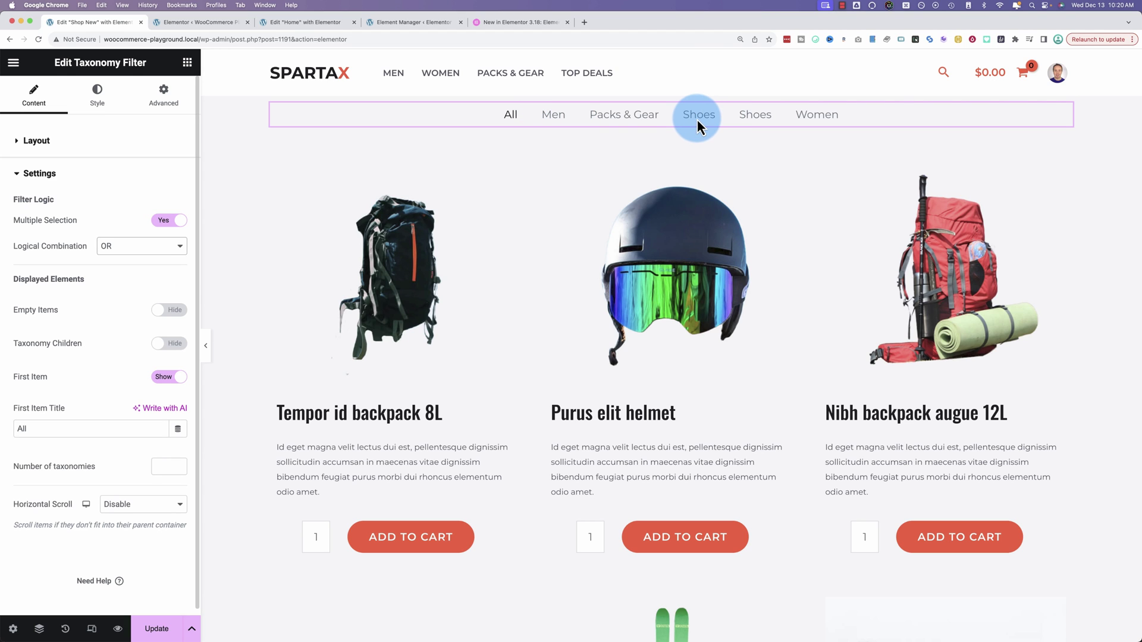
{"action": "left_click", "coordinate": [105, 248]}
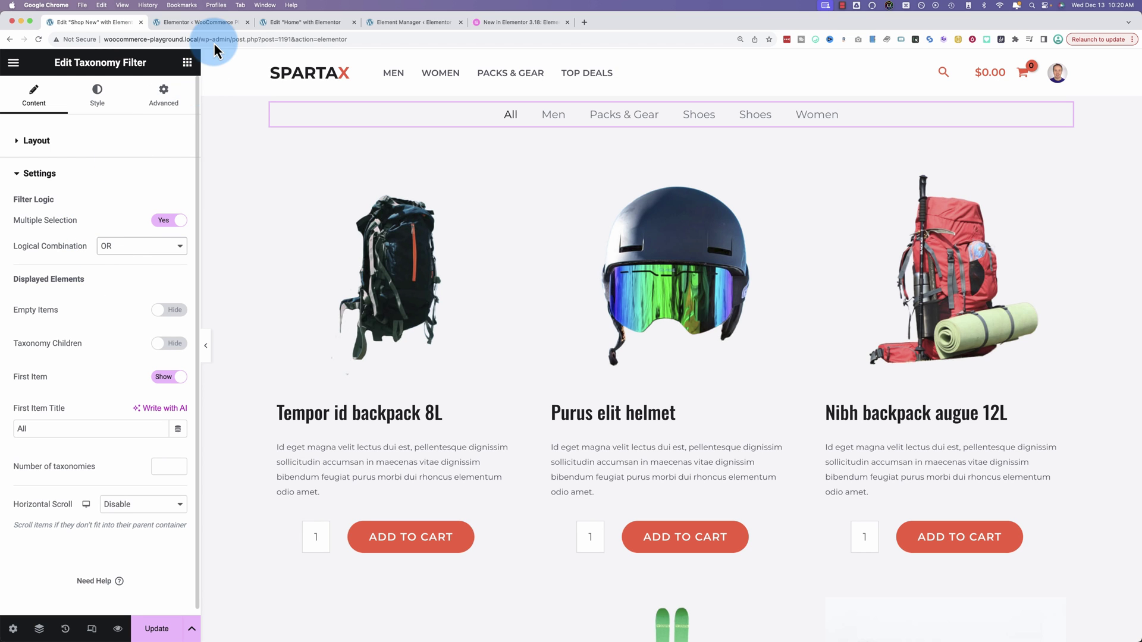
In Elementor's Features settings, keep the Taxonomy Filter experiment set to Active.
{"action": "left_click", "coordinate": [214, 24]}
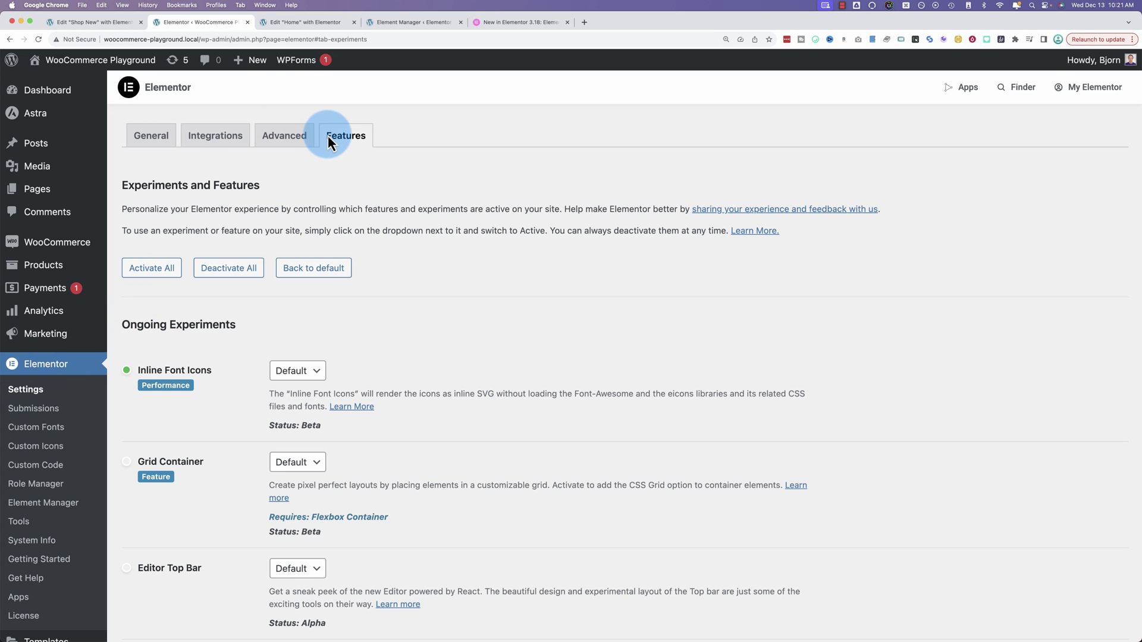
{"action": "scroll", "coordinate": [255, 295], "scroll_direction": "down", "scroll_amount": 10}
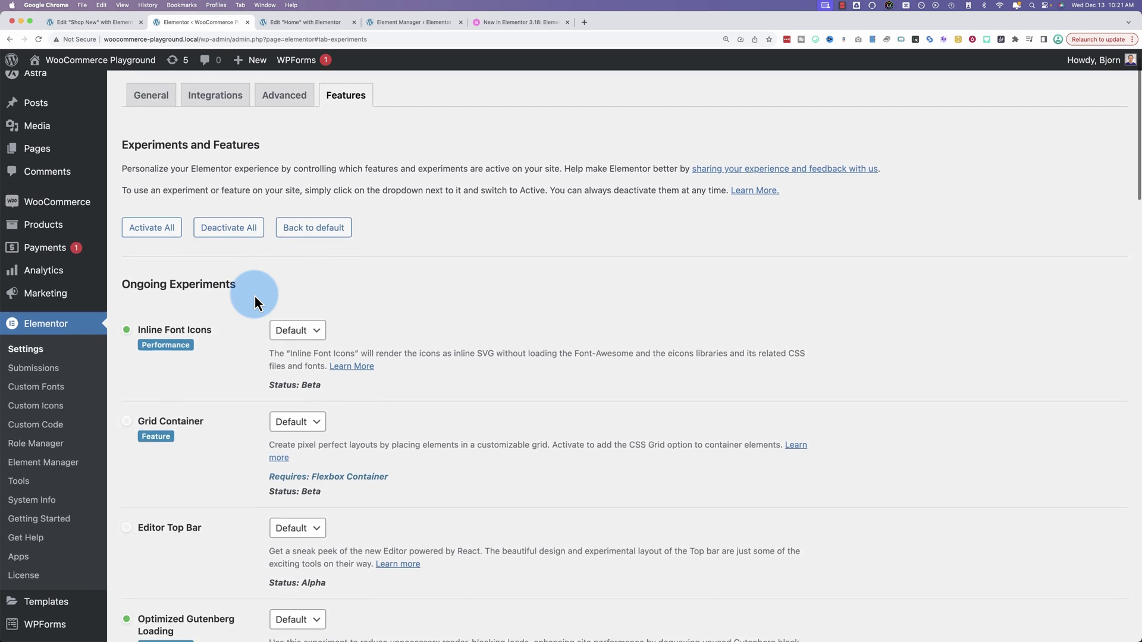
{"action": "scroll", "coordinate": [253, 297], "scroll_direction": "down", "scroll_amount": 14}
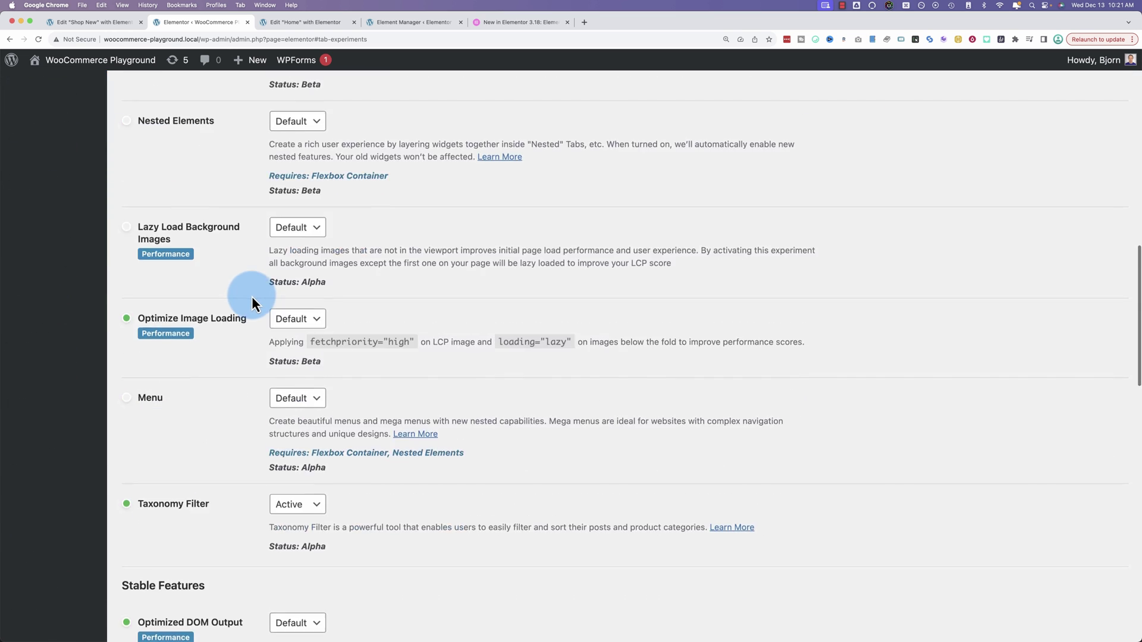
{"action": "left_click", "coordinate": [297, 347]}
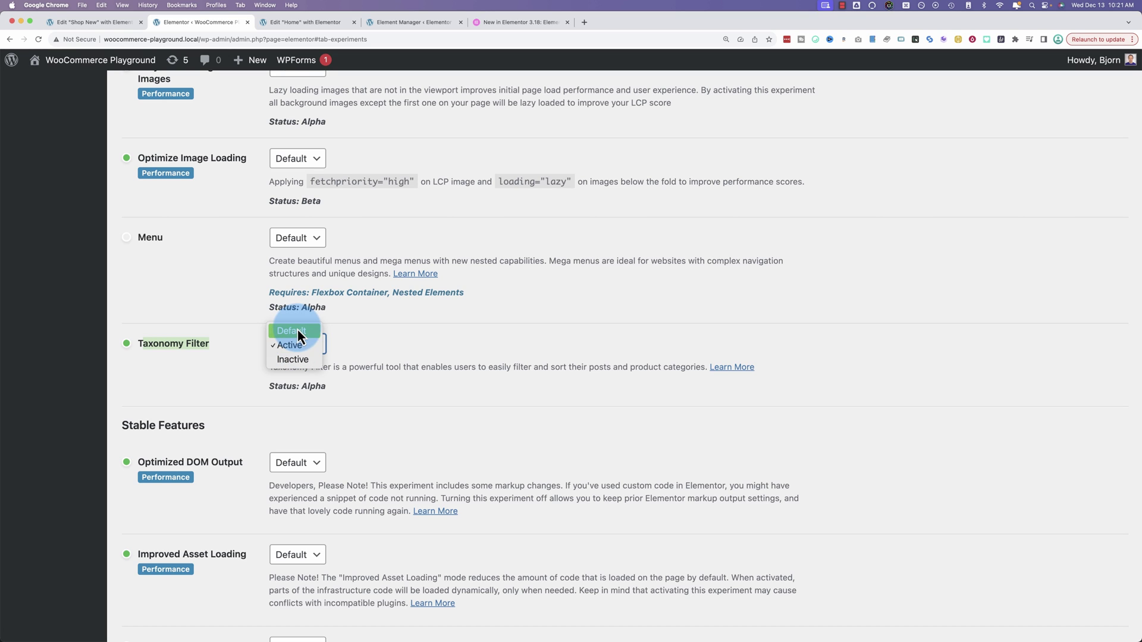
{"action": "left_click", "coordinate": [255, 364]}
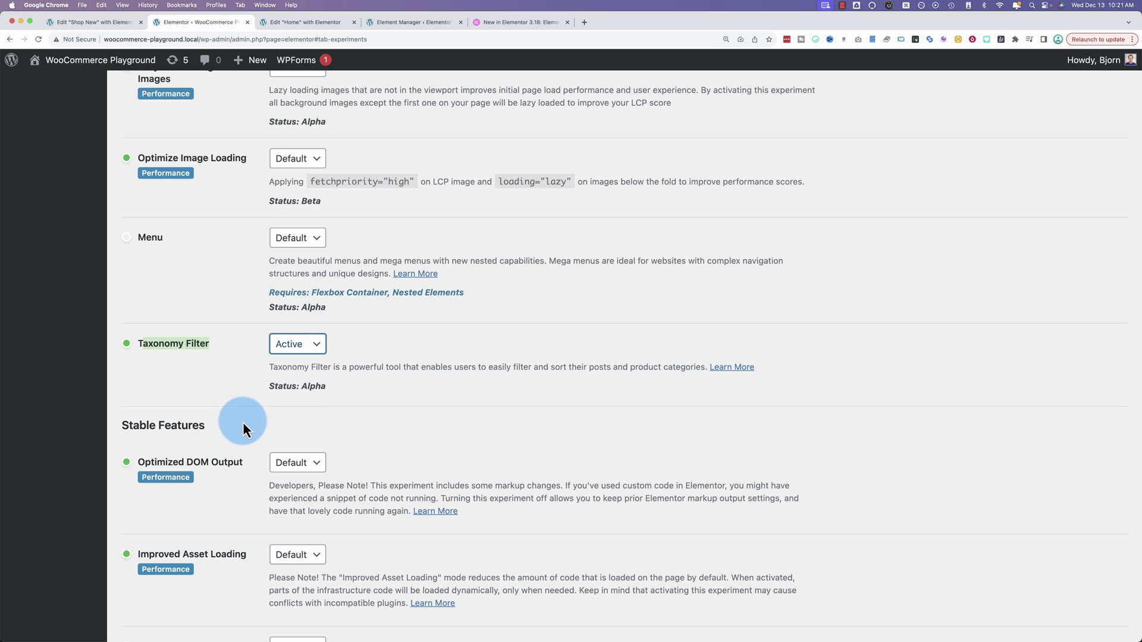
Highlight the Taxonomy Filter's Alpha status and Optimize Image Loading's Beta status.
{"action": "left_click", "coordinate": [87, 23]}
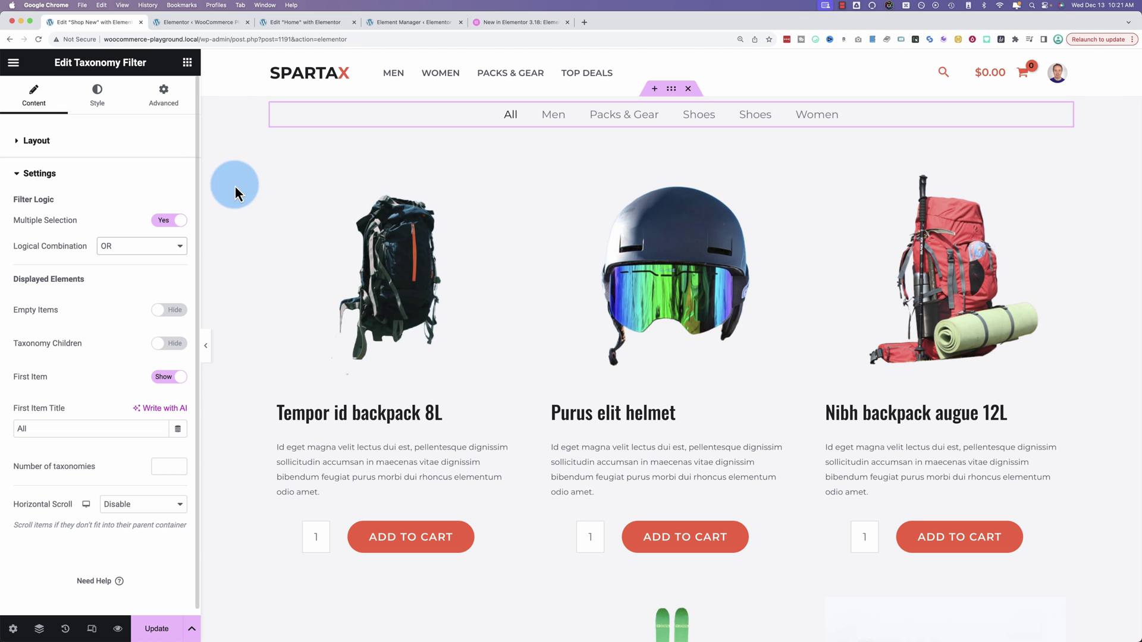
{"action": "left_click", "coordinate": [178, 21]}
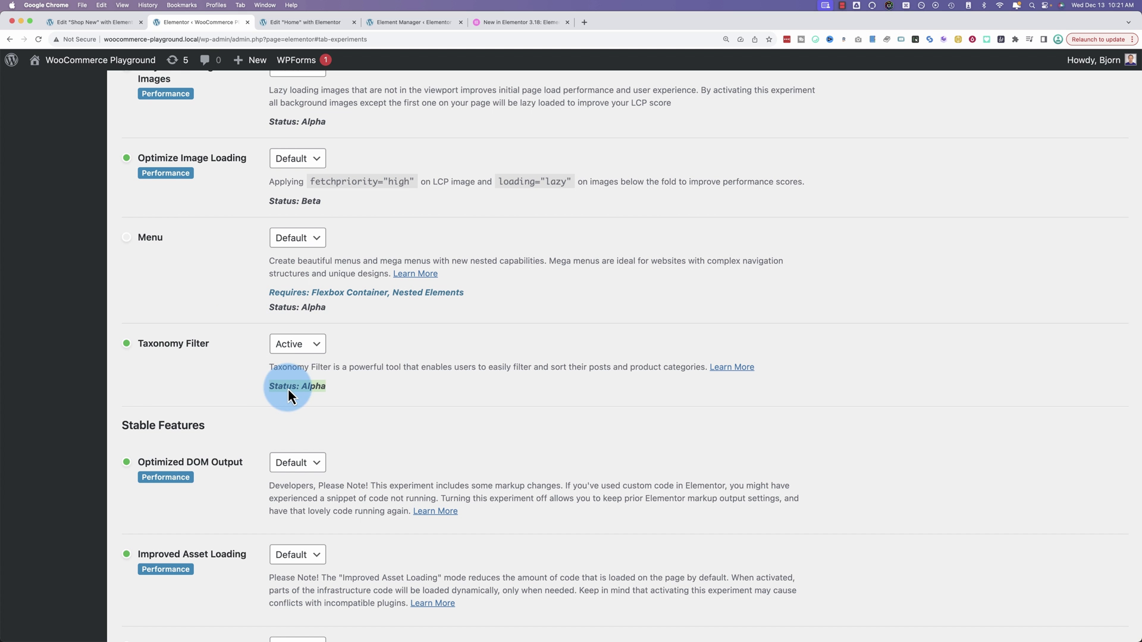
{"action": "left_click_drag", "start_coordinate": [332, 388], "coordinate": [262, 419]}
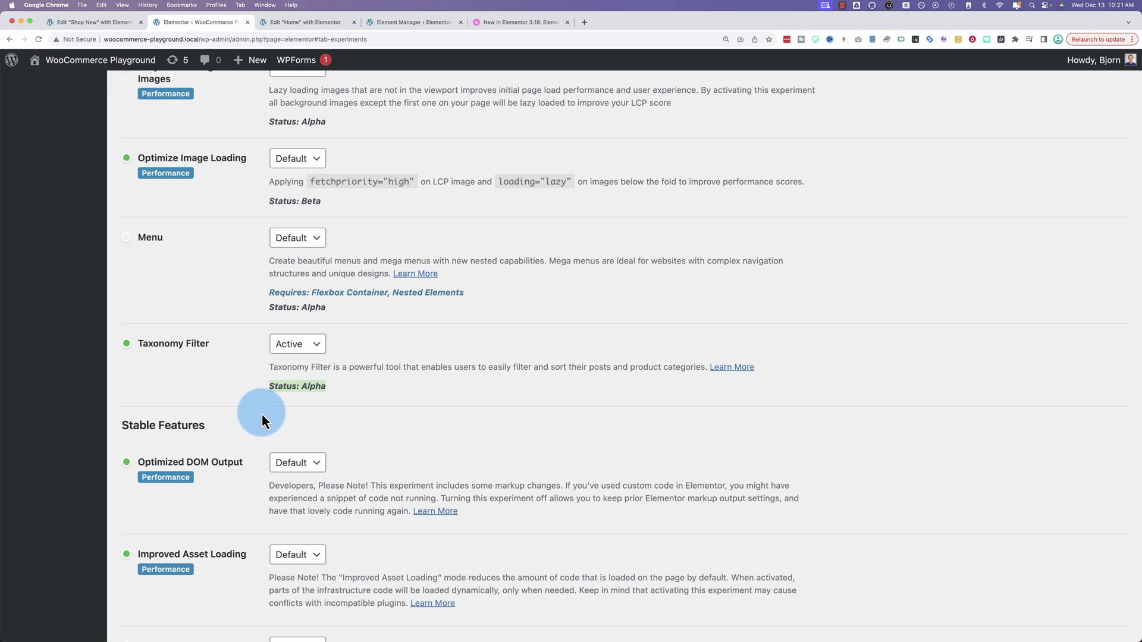
{"action": "left_click_drag", "start_coordinate": [322, 203], "coordinate": [270, 202]}
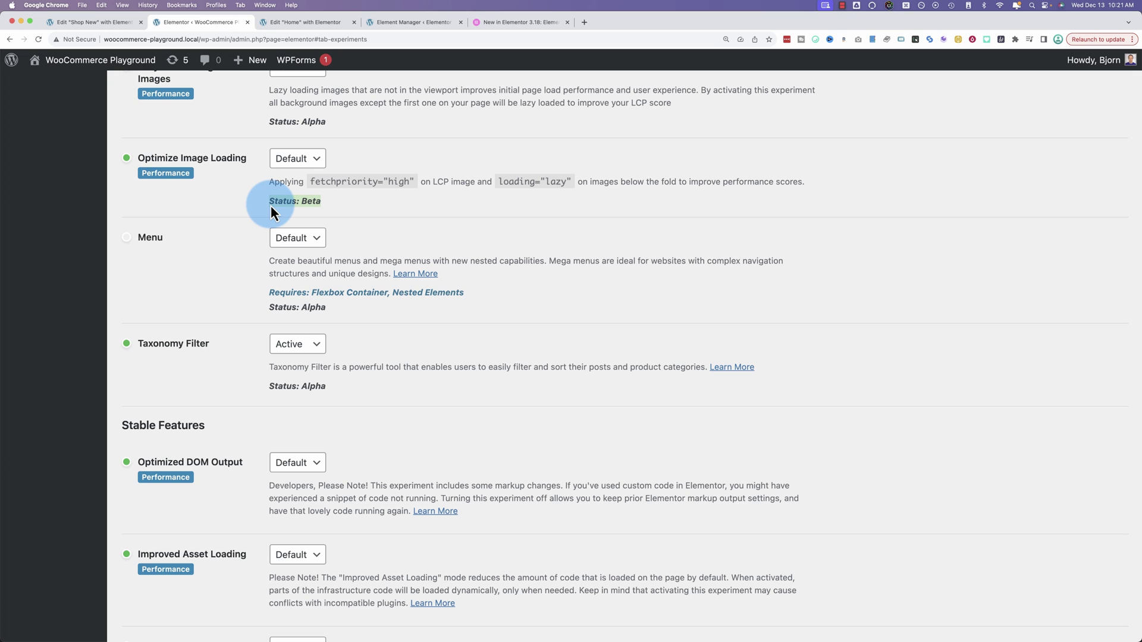
{"action": "left_click_drag", "start_coordinate": [330, 389], "coordinate": [265, 389]}
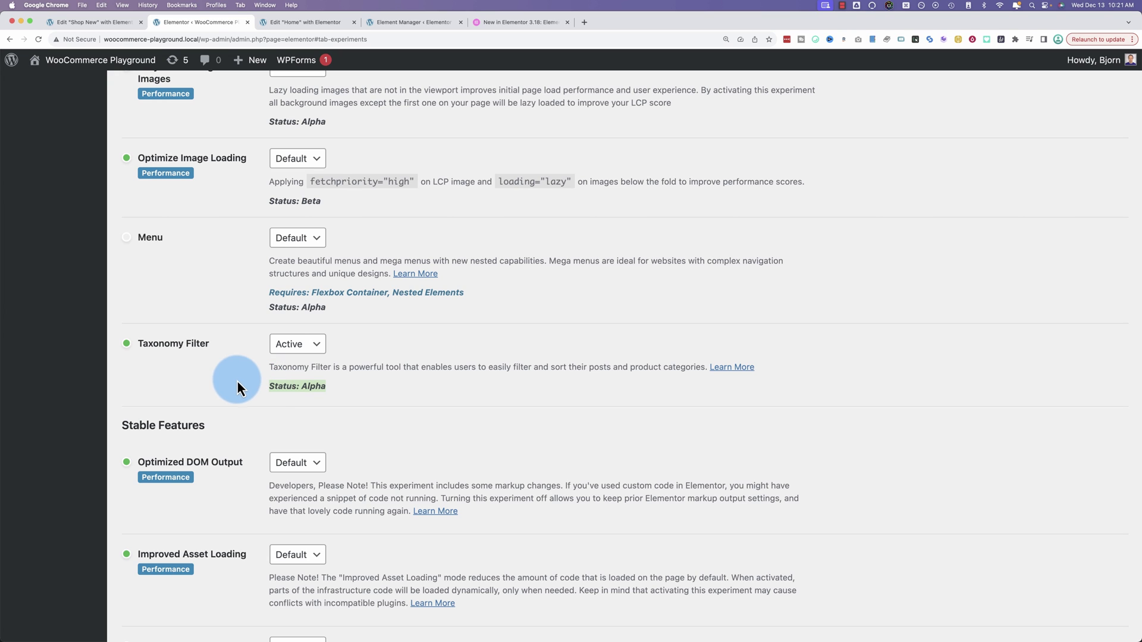
Preview the shop and stack the Men, Shoes, second Shoes and Women filters.
{"action": "left_click", "coordinate": [106, 26]}
{"action": "left_click", "coordinate": [115, 555]}
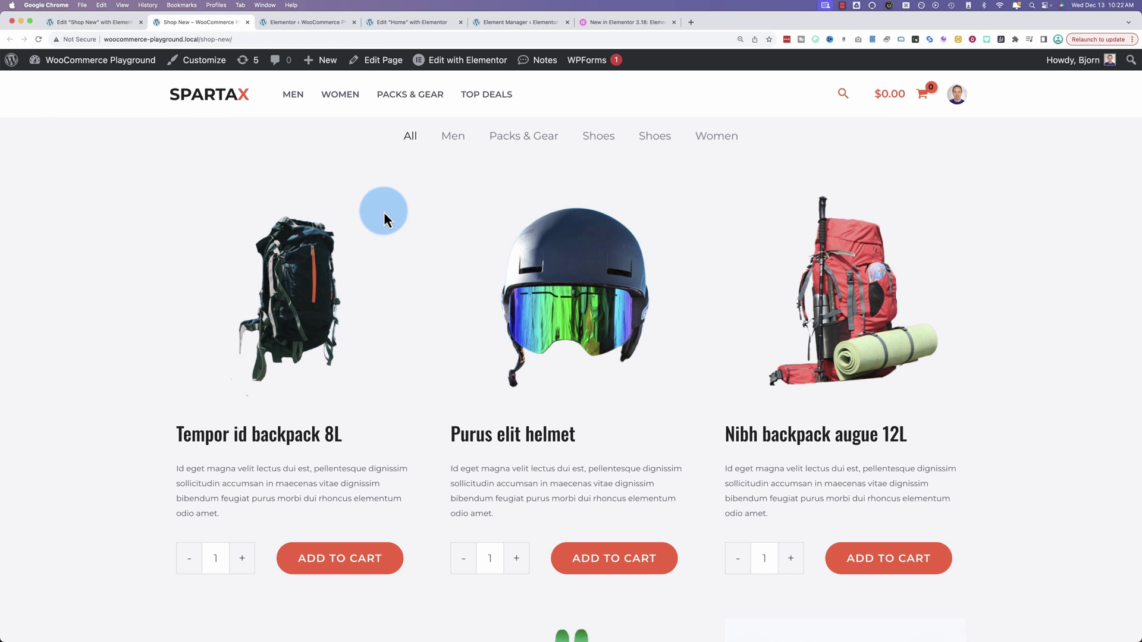
{"action": "left_click", "coordinate": [450, 137]}
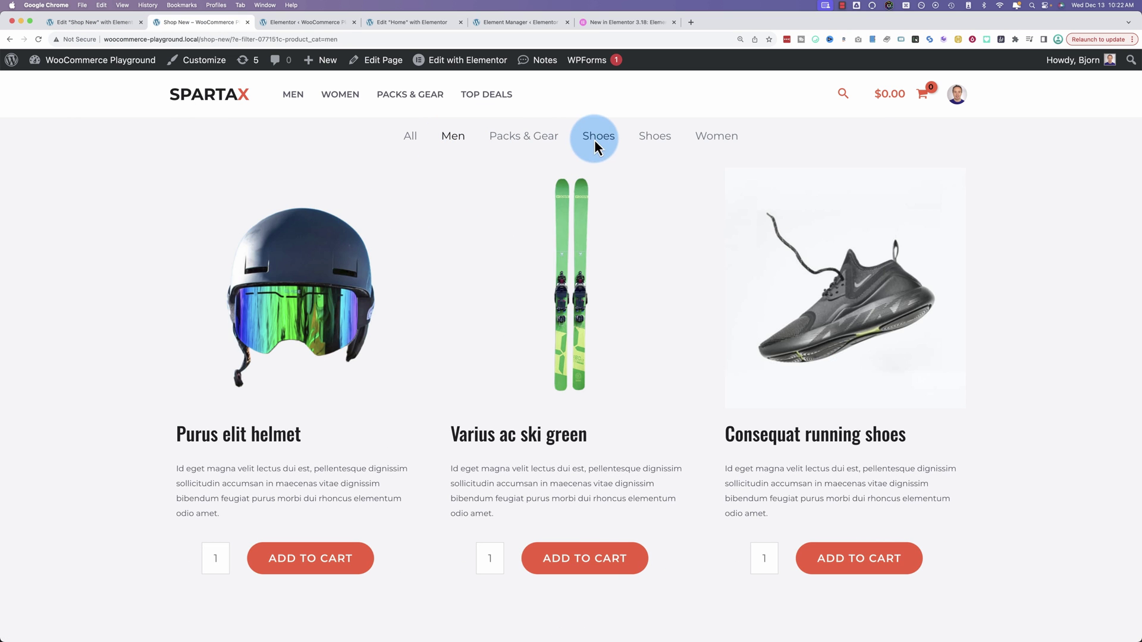
{"action": "left_click", "coordinate": [594, 140]}
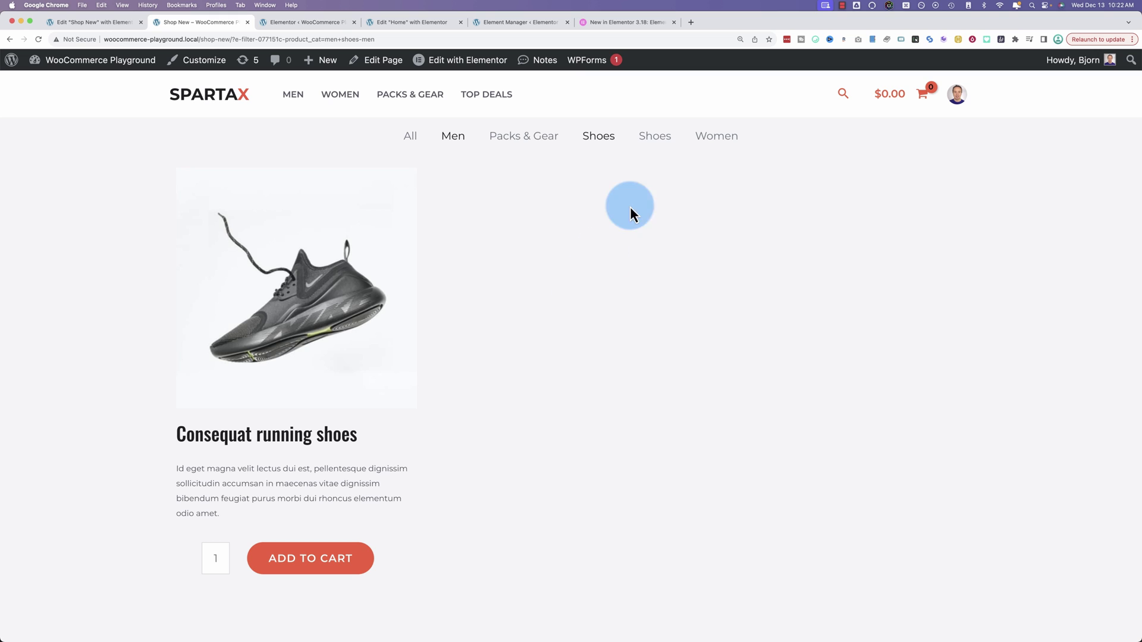
{"action": "left_click", "coordinate": [655, 141]}
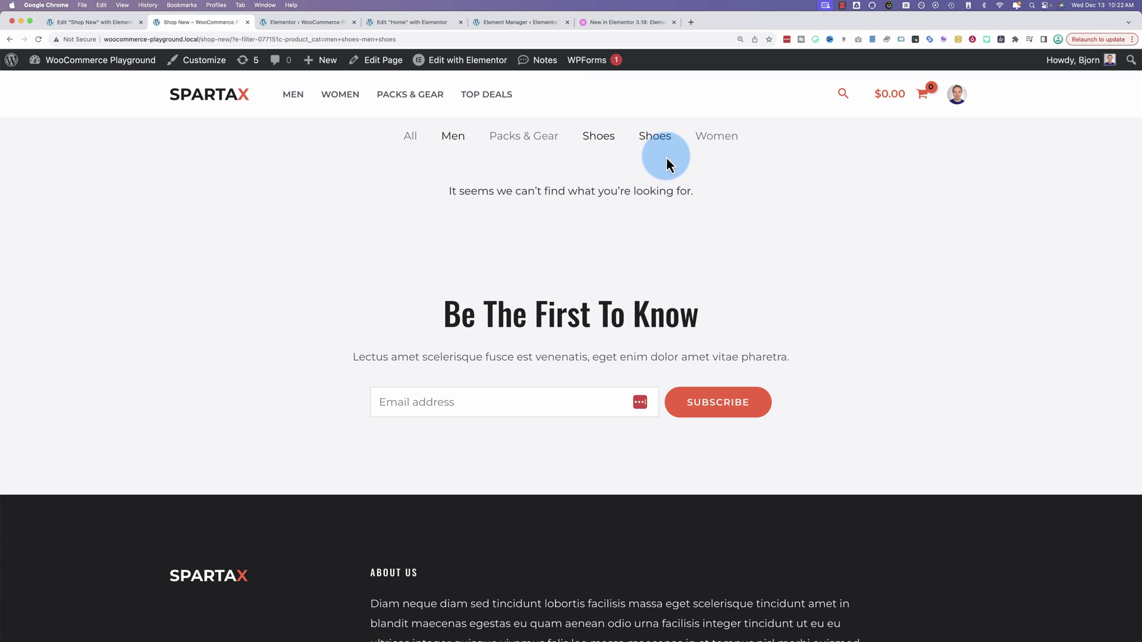
{"action": "left_click", "coordinate": [702, 140]}
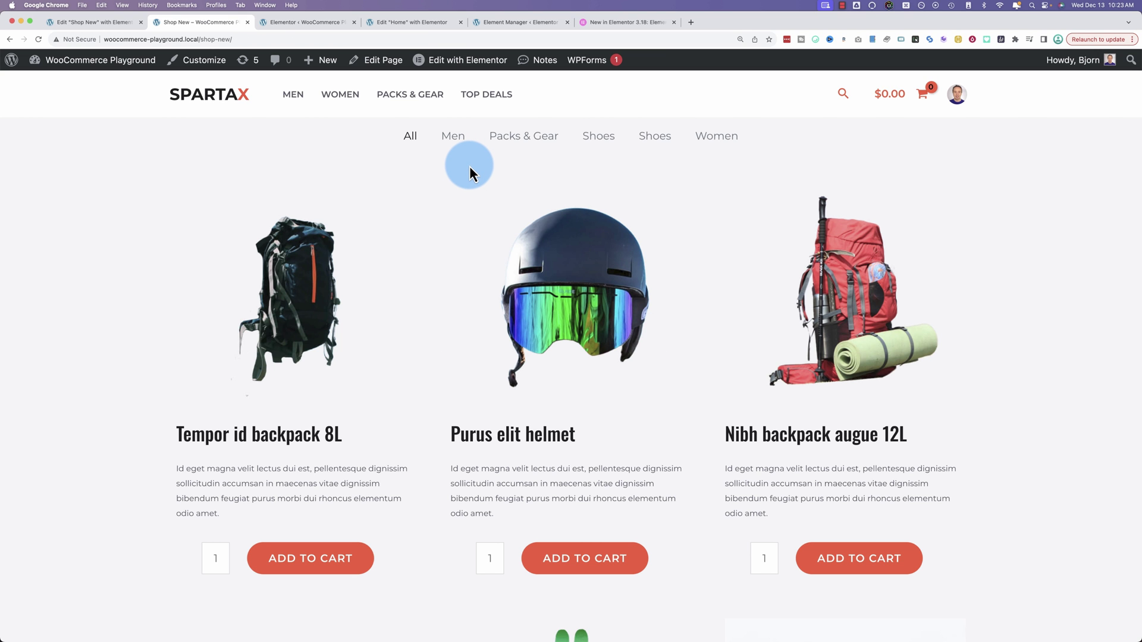
Set Logical Combination to OR, save with Update, and reload the shop tab.
{"action": "left_click", "coordinate": [123, 27]}
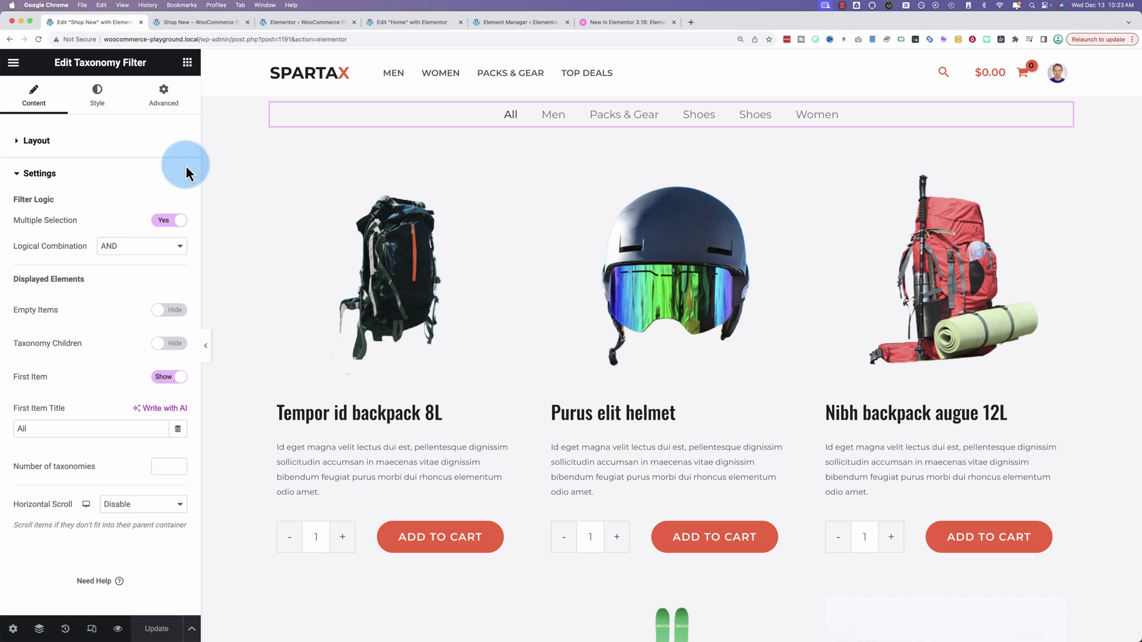
{"action": "left_click", "coordinate": [145, 245]}
{"action": "left_click", "coordinate": [130, 258]}
{"action": "left_click", "coordinate": [157, 626]}
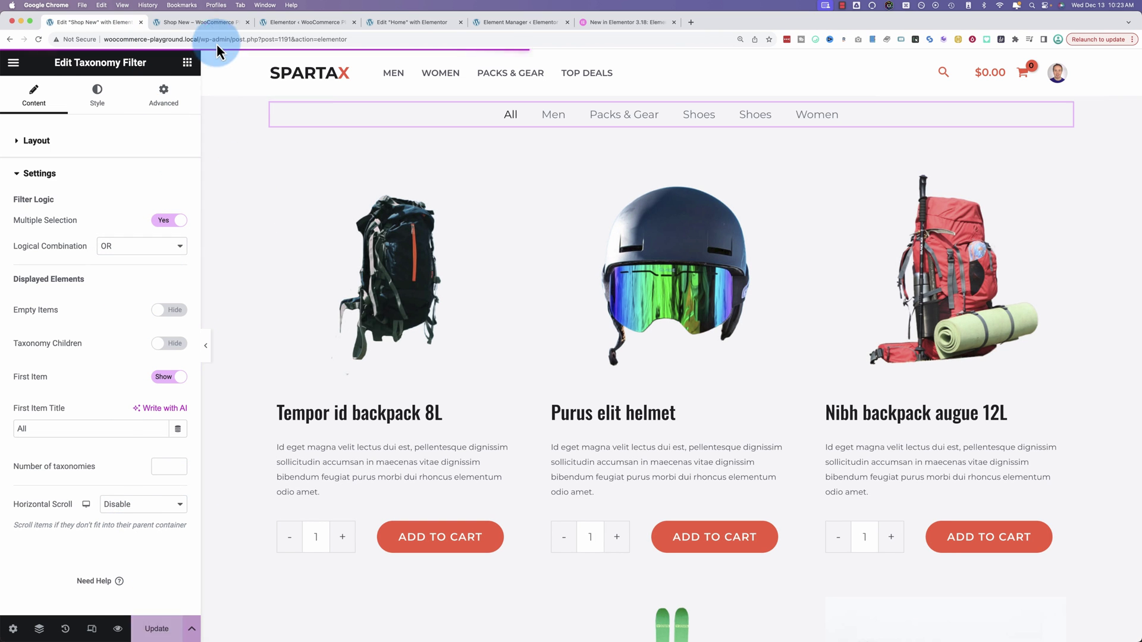
{"action": "left_click", "coordinate": [211, 27]}
{"action": "key", "text": "super+r"}
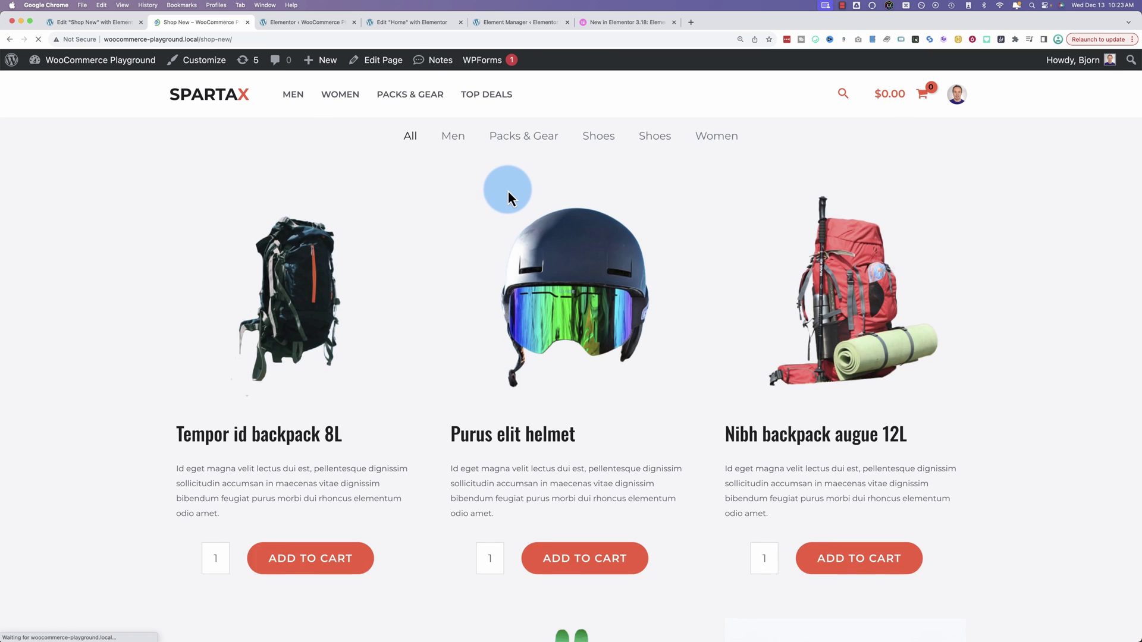
Combine the Men, Shoes and Packs & Gear filters on the shop page.
{"action": "left_click", "coordinate": [457, 140]}
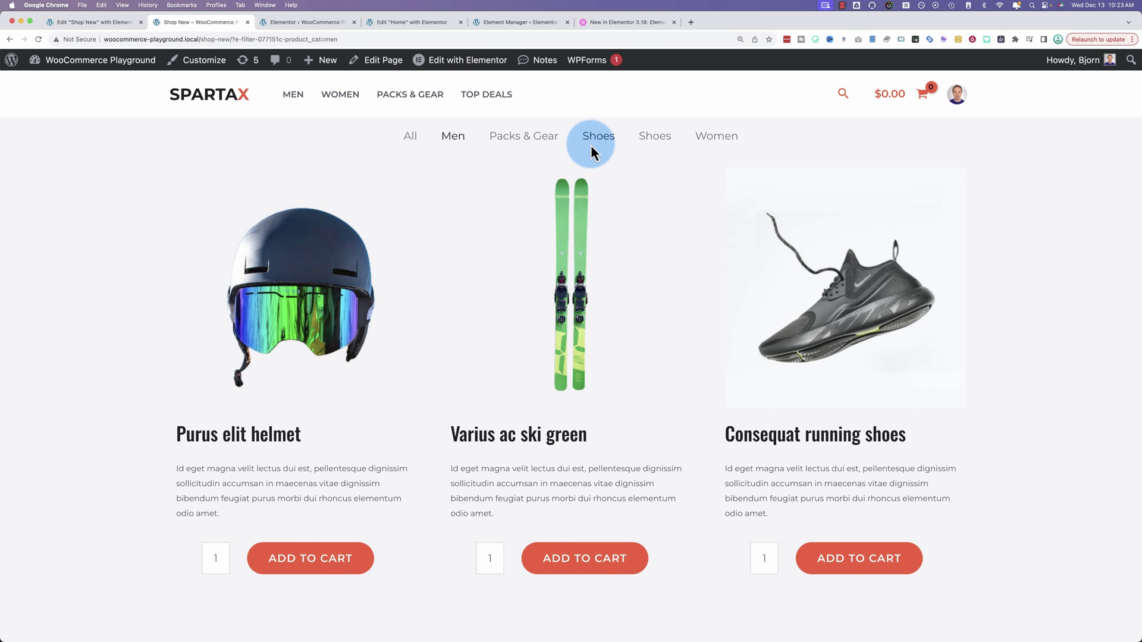
{"action": "left_click", "coordinate": [596, 140]}
{"action": "scroll", "coordinate": [466, 320], "scroll_direction": "down", "scroll_amount": 5}
{"action": "scroll", "coordinate": [465, 320], "scroll_direction": "up", "scroll_amount": 5}
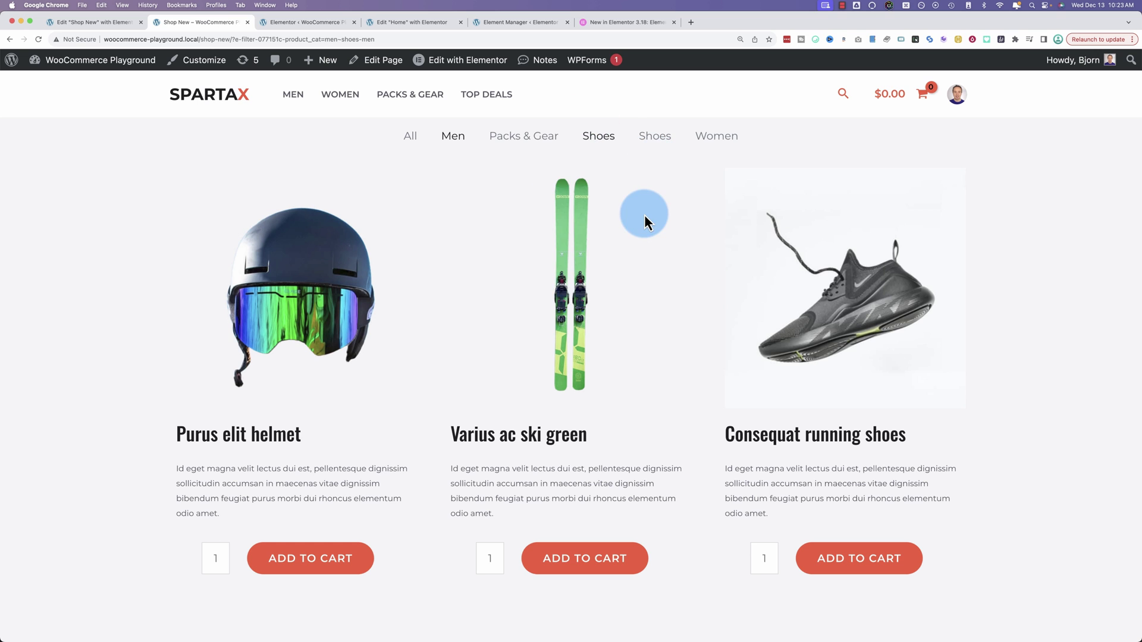
{"action": "left_click", "coordinate": [523, 136]}
{"action": "scroll", "coordinate": [491, 373], "scroll_direction": "down", "scroll_amount": 3}
{"action": "scroll", "coordinate": [490, 376], "scroll_direction": "down", "scroll_amount": 2}
{"action": "scroll", "coordinate": [490, 375], "scroll_direction": "up", "scroll_amount": 5}
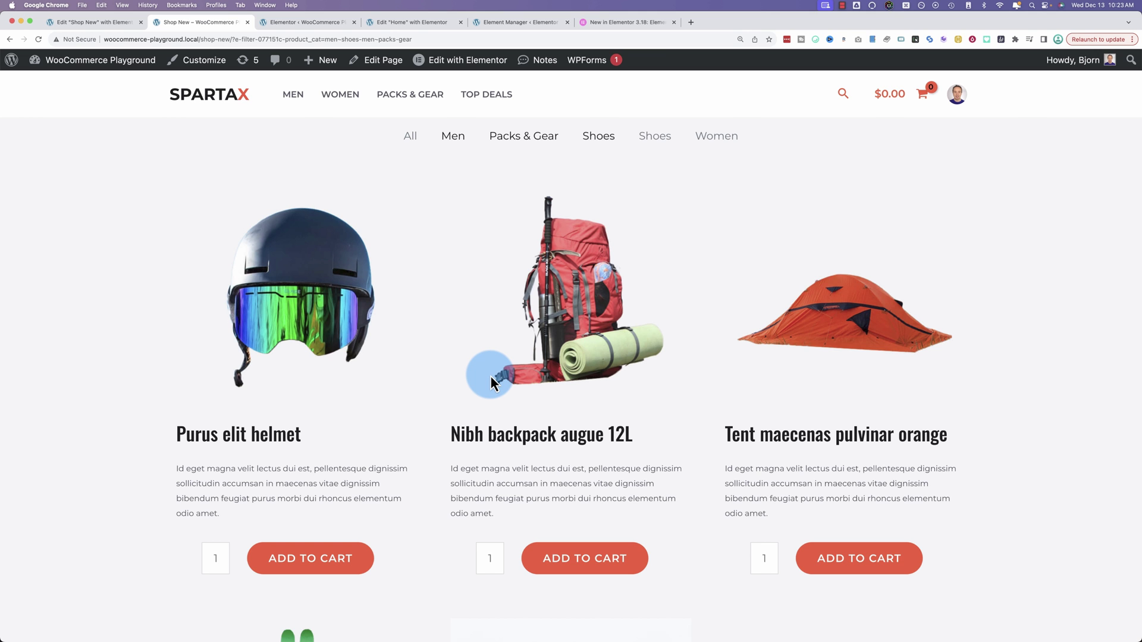
Switch Multiple Selection off, save with Update, and reload the shop page.
{"action": "left_click", "coordinate": [105, 26]}
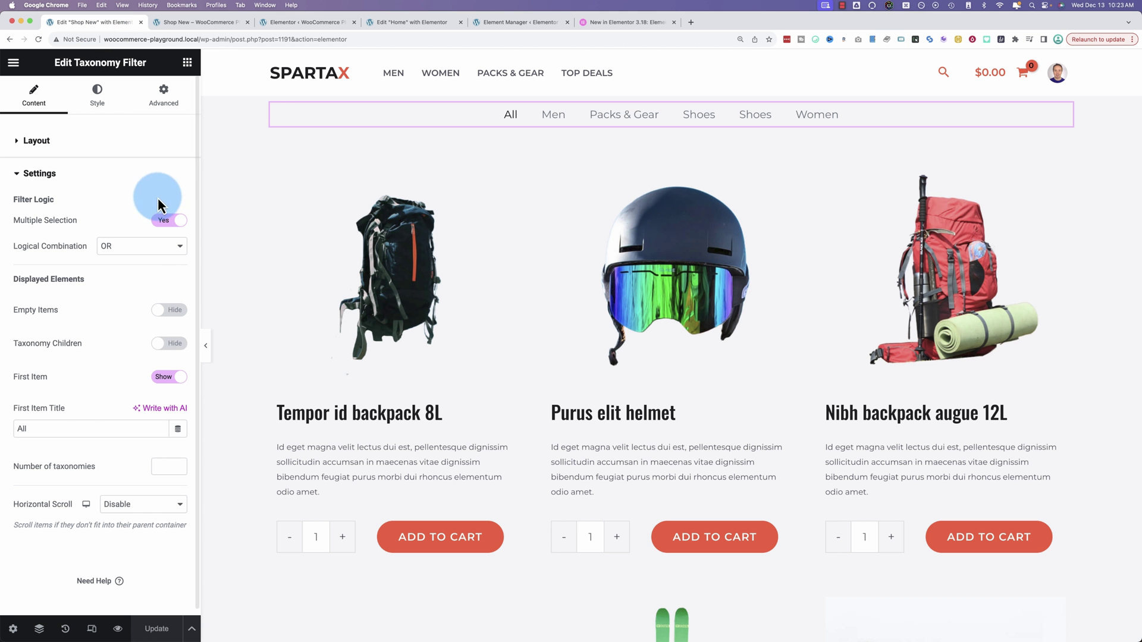
{"action": "left_click", "coordinate": [169, 218]}
{"action": "left_click", "coordinate": [165, 628]}
{"action": "left_click", "coordinate": [198, 23]}
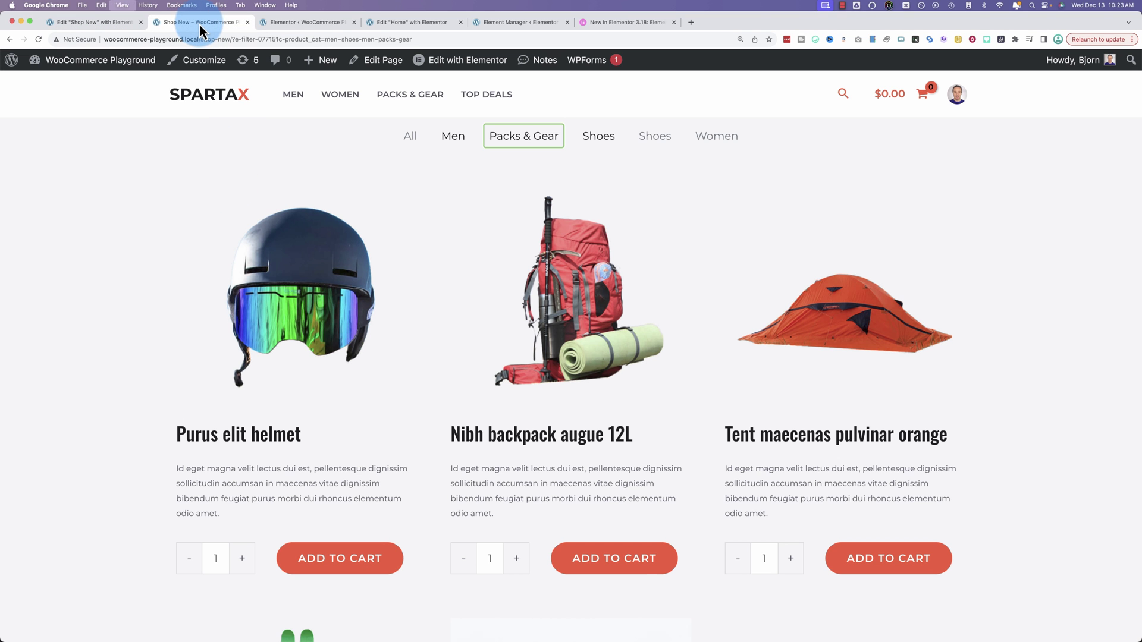
{"action": "key", "text": "super+r"}
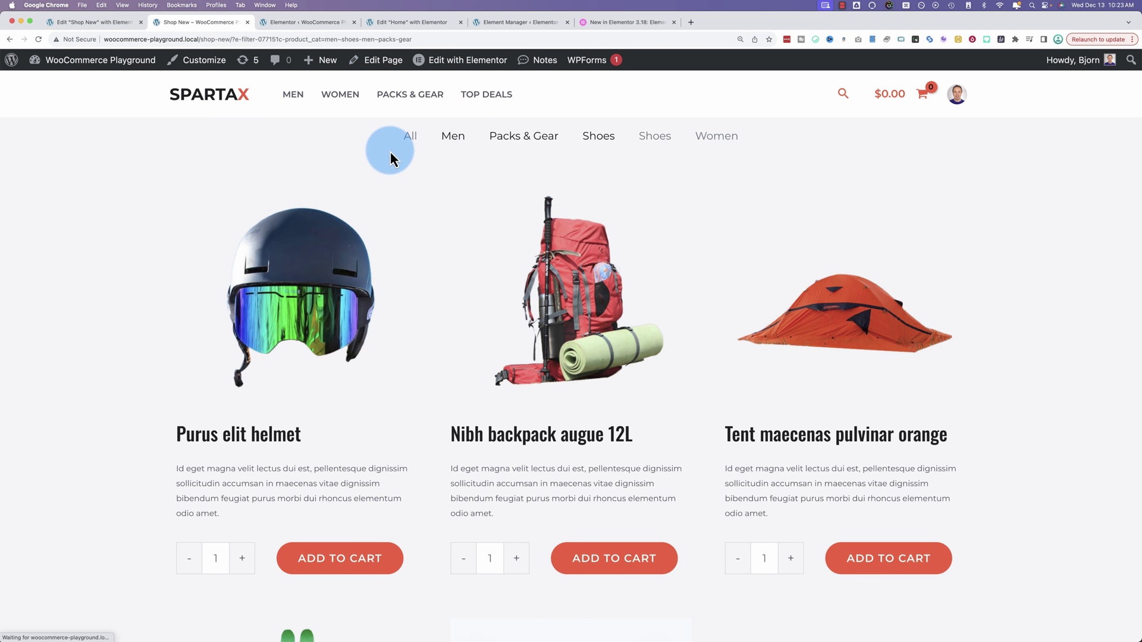
Try each filter singly: All, Men, Packs & Gear, Shoes, second Shoes, Women, then Men.
{"action": "left_click", "coordinate": [410, 136]}
{"action": "left_click", "coordinate": [456, 136]}
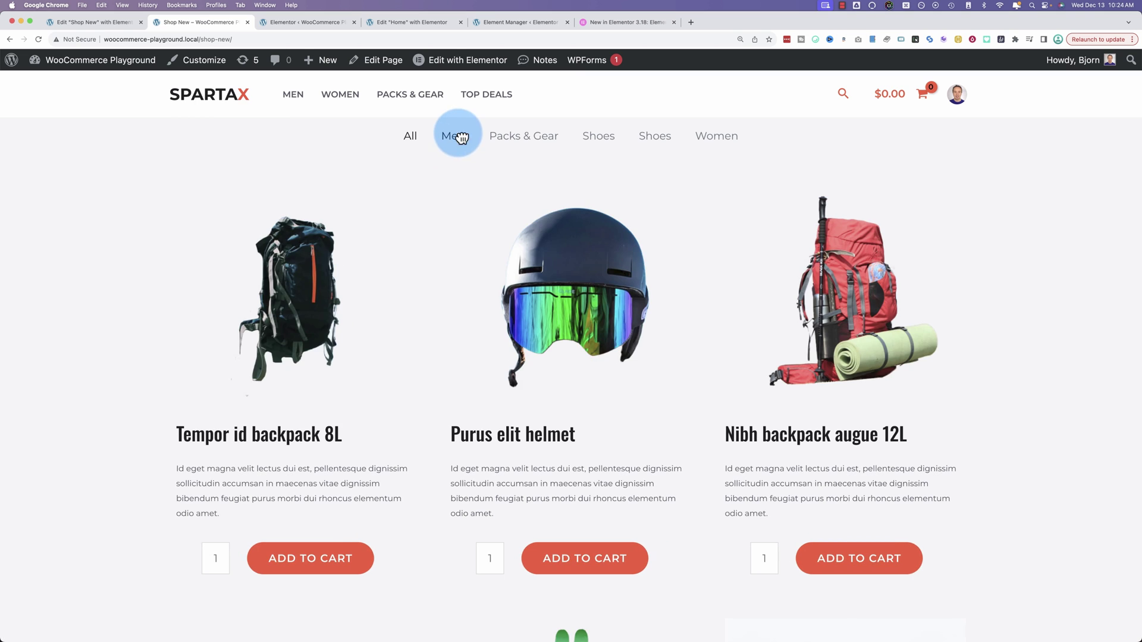
{"action": "left_click", "coordinate": [546, 141]}
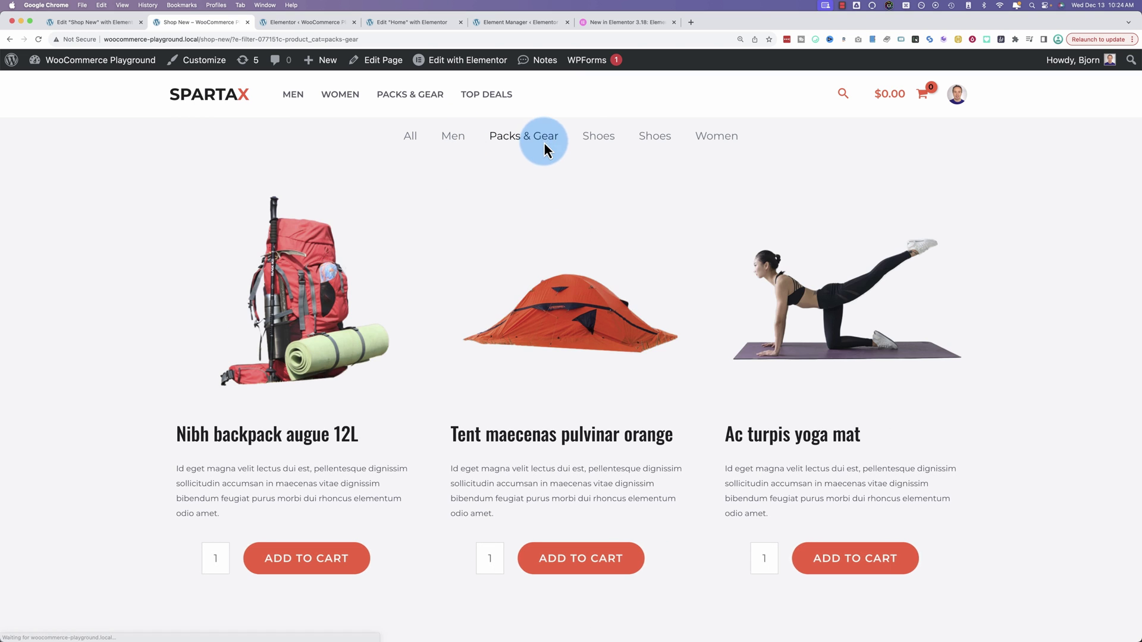
{"action": "left_click", "coordinate": [594, 143]}
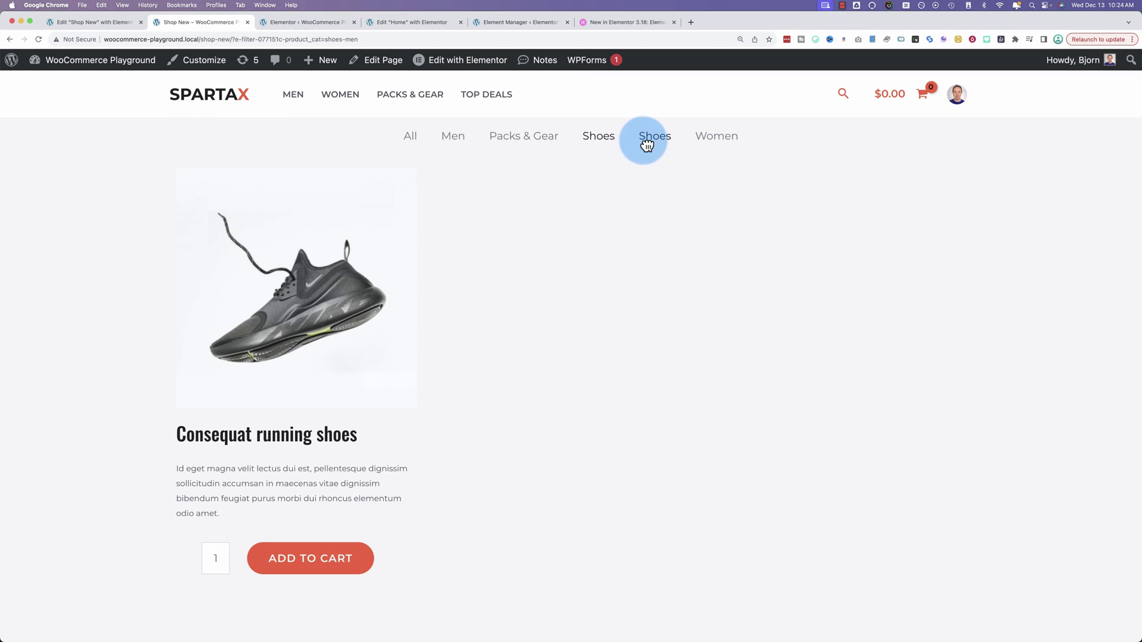
{"action": "left_click", "coordinate": [646, 145]}
{"action": "left_click", "coordinate": [722, 141]}
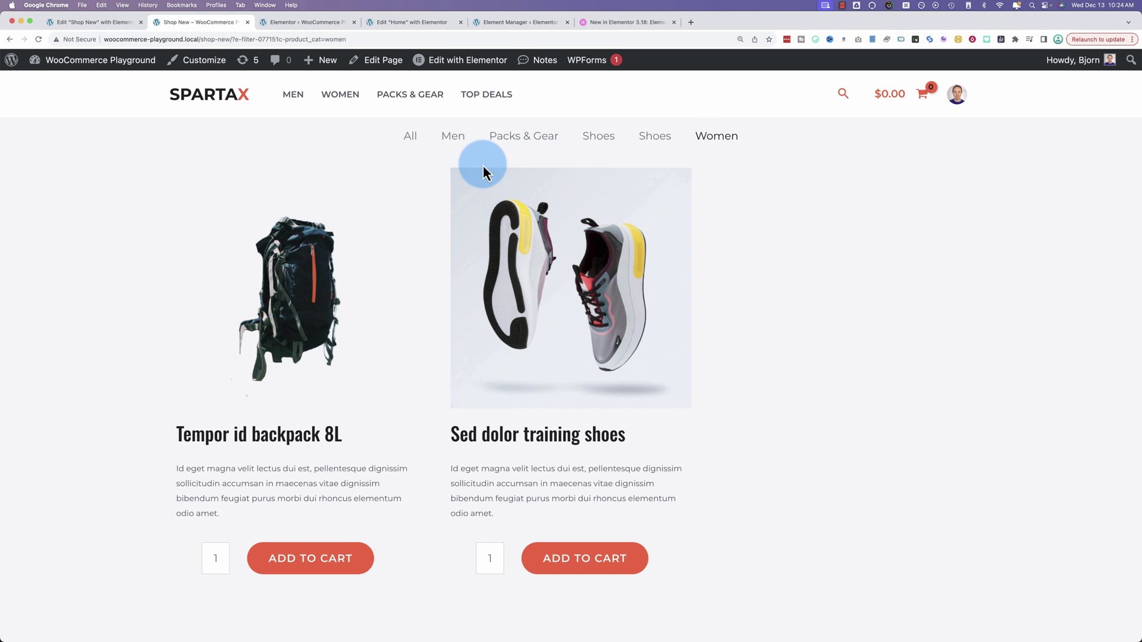
{"action": "left_click", "coordinate": [460, 144]}
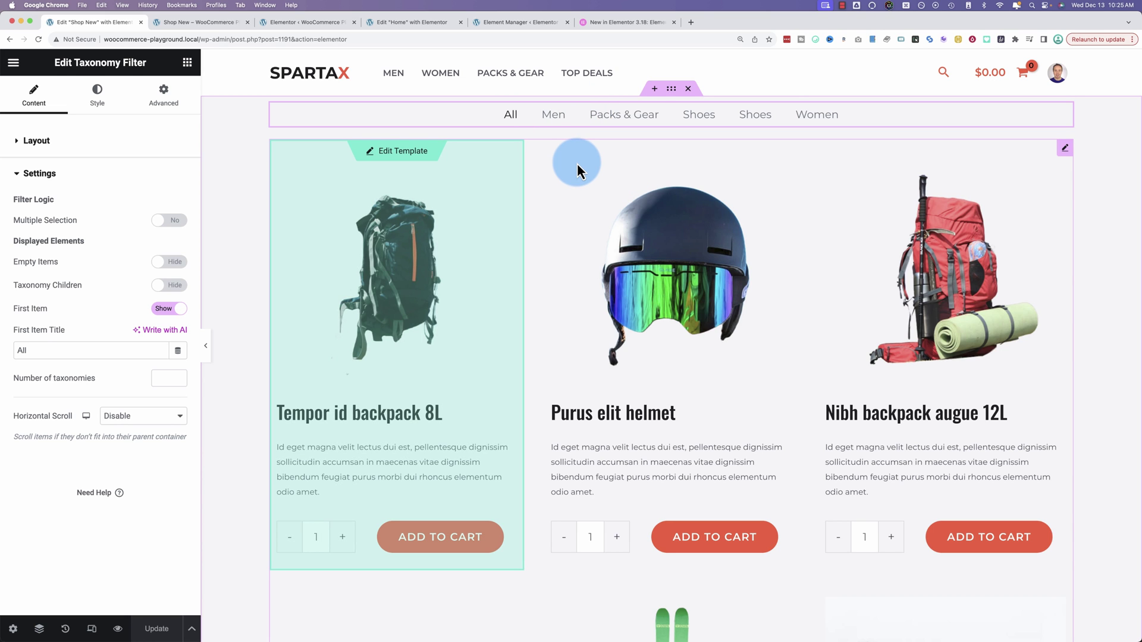
Toggle the Loop Grid's Nothing Found Message off and on, then select its text.
{"action": "left_click", "coordinate": [577, 163]}
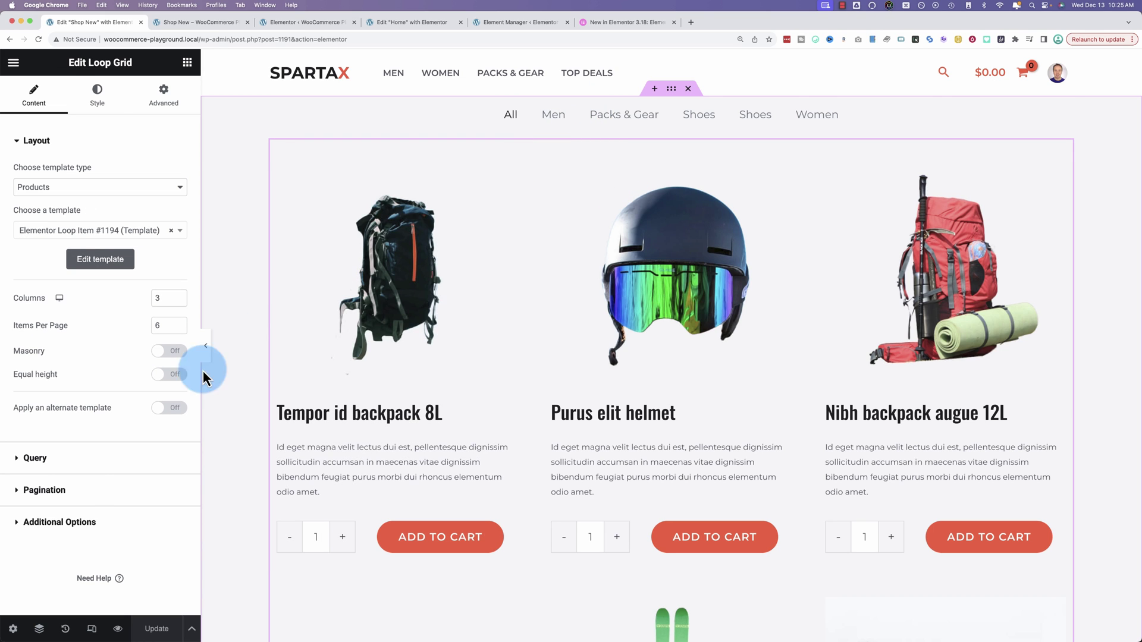
{"action": "left_click", "coordinate": [23, 523]}
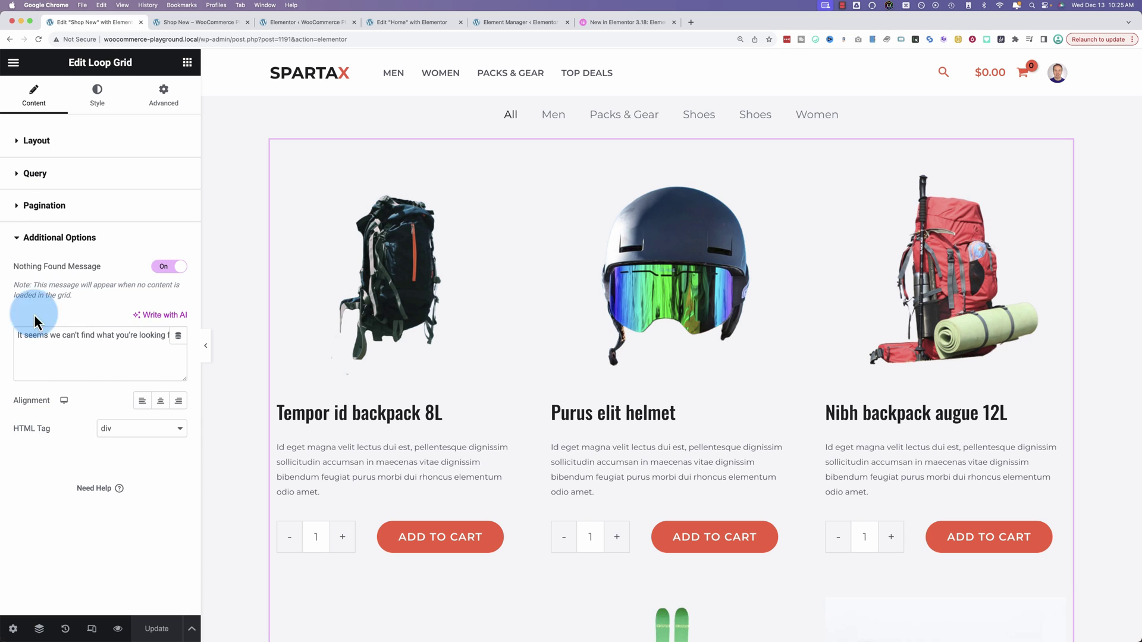
{"action": "left_click", "coordinate": [166, 267]}
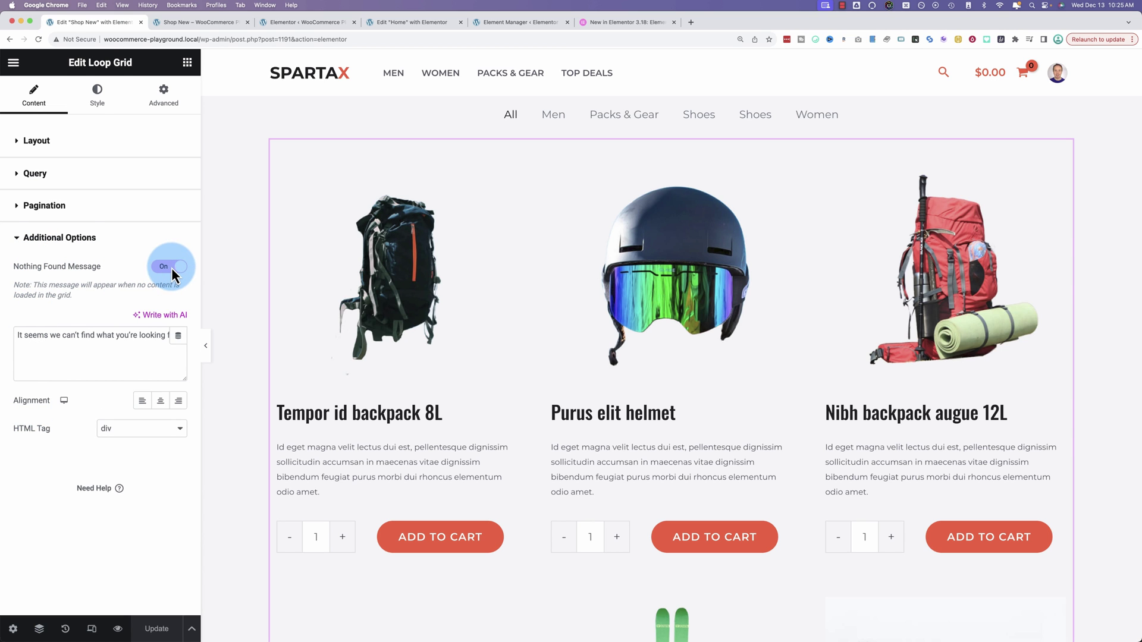
{"action": "left_click", "coordinate": [169, 269]}
{"action": "left_click", "coordinate": [24, 340]}
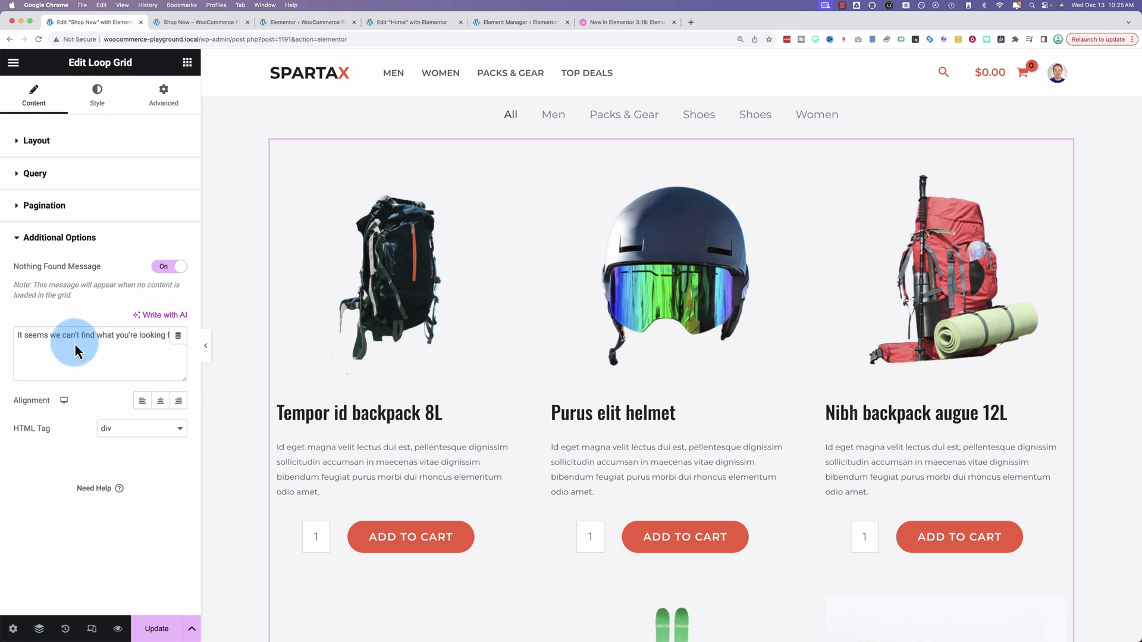
{"action": "left_click_drag", "start_coordinate": [19, 342], "coordinate": [201, 333]}
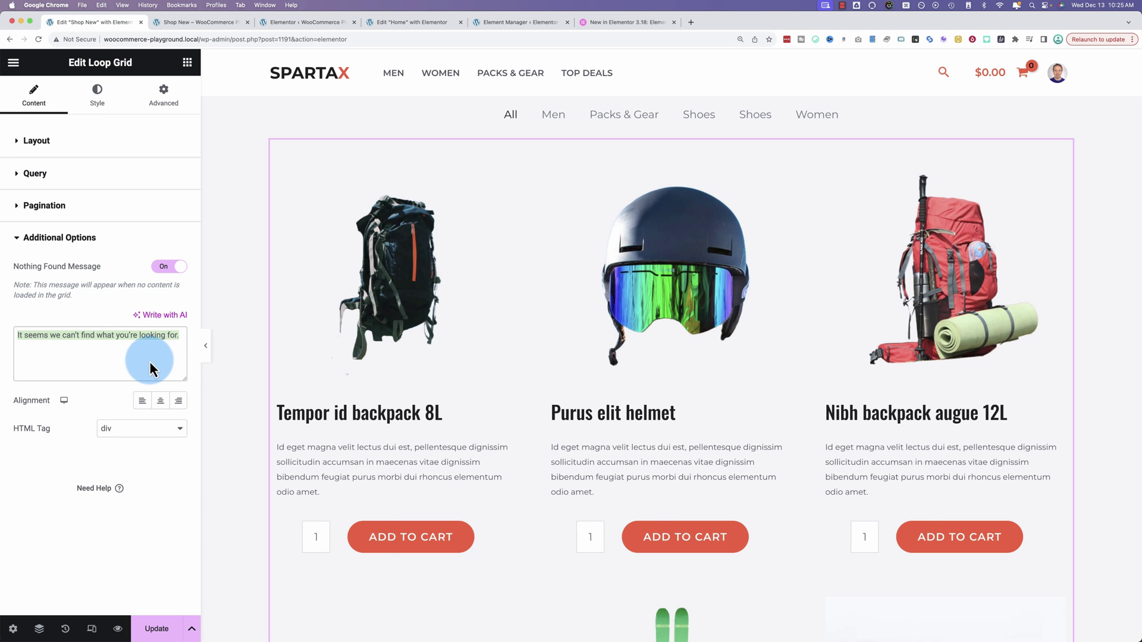
{"action": "left_click", "coordinate": [149, 22]}
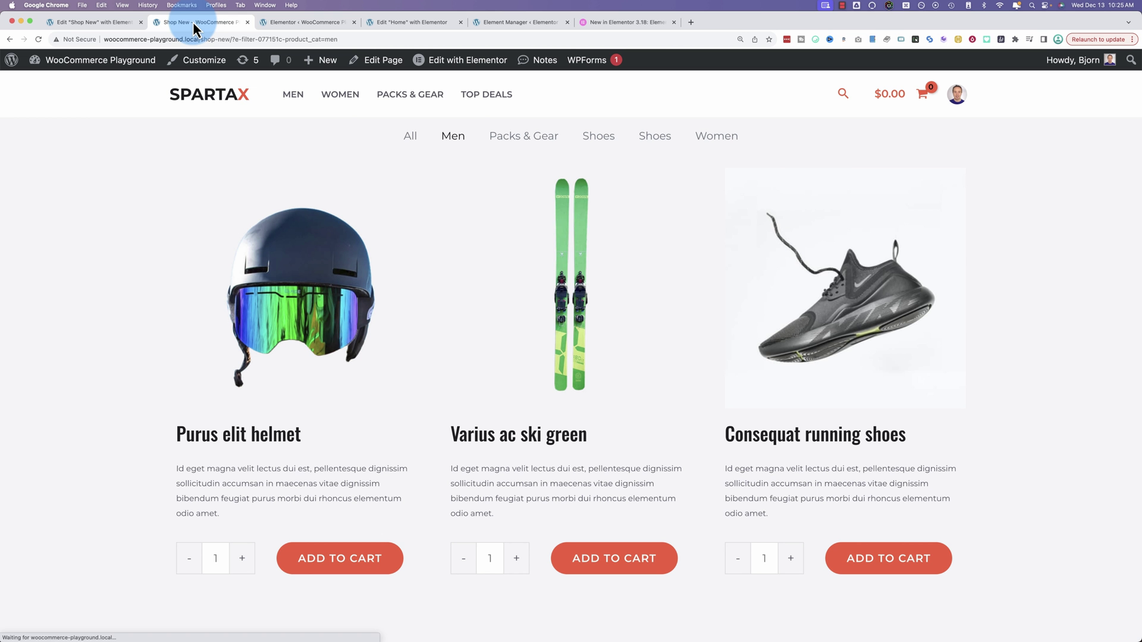
Filter by Men and both Shoes categories, then compare the can't-find message with the Nothing Found text.
{"action": "left_click", "coordinate": [451, 140]}
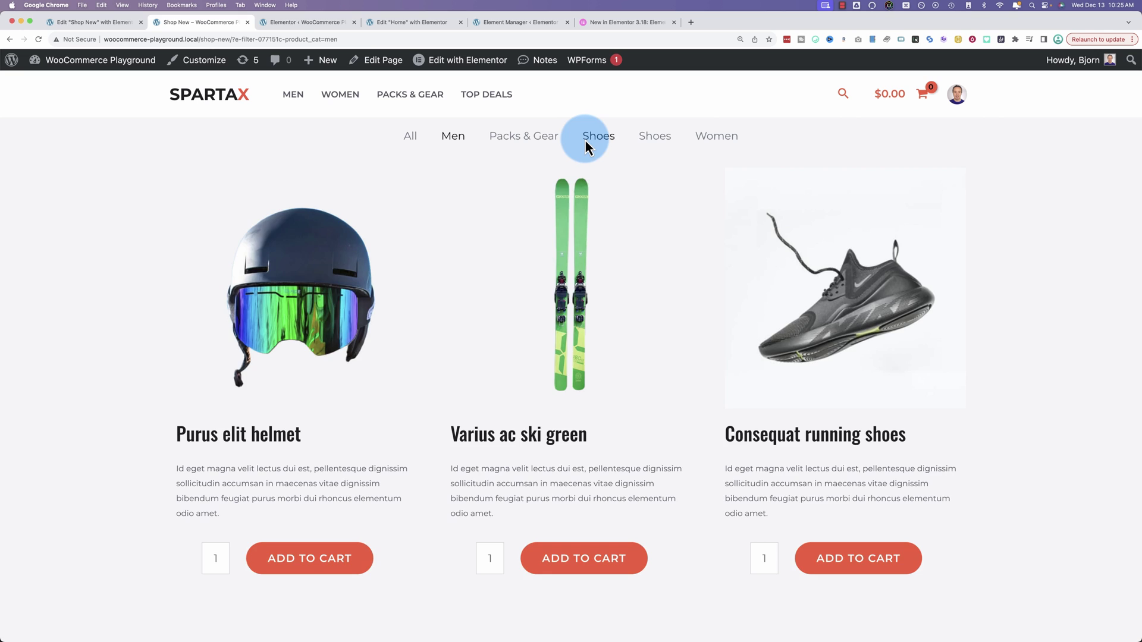
{"action": "left_click", "coordinate": [586, 141]}
{"action": "left_click", "coordinate": [664, 143]}
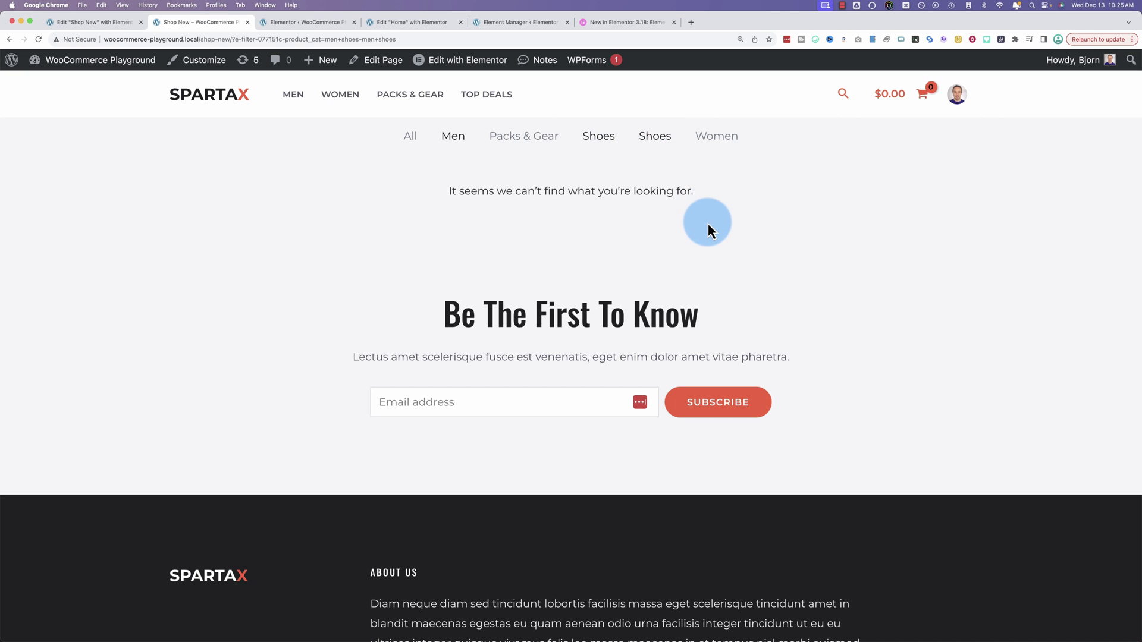
{"action": "left_click_drag", "start_coordinate": [702, 201], "coordinate": [453, 194]}
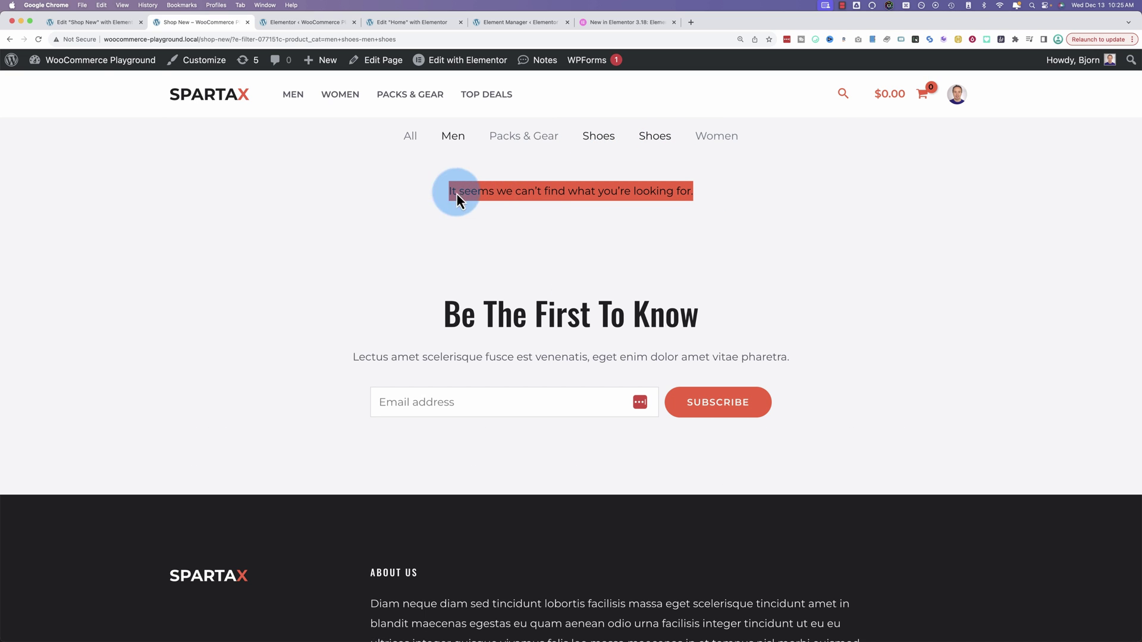
{"action": "left_click", "coordinate": [92, 25]}
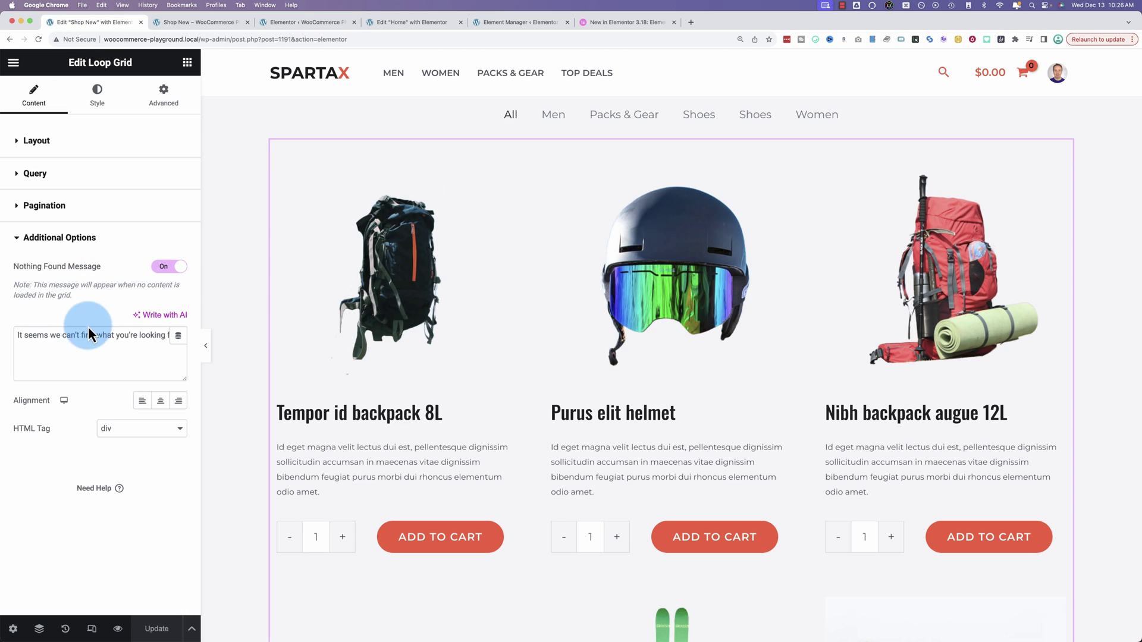
{"action": "triple_click", "coordinate": [110, 359]}
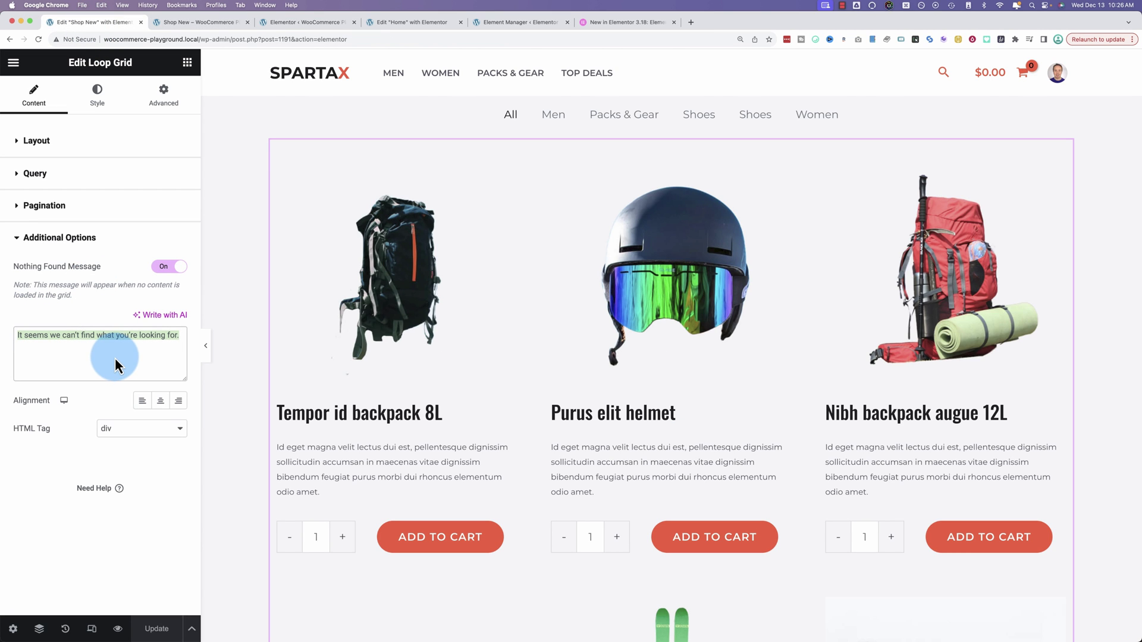
{"action": "key", "text": "ctrl+Tab"}
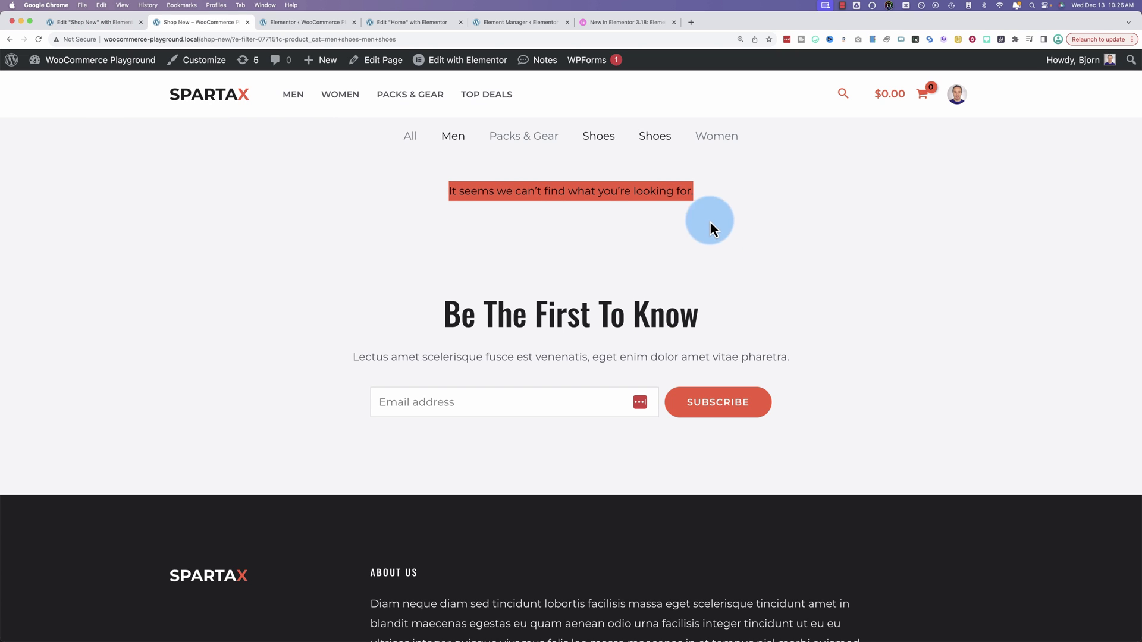
{"action": "left_click", "coordinate": [109, 22]}
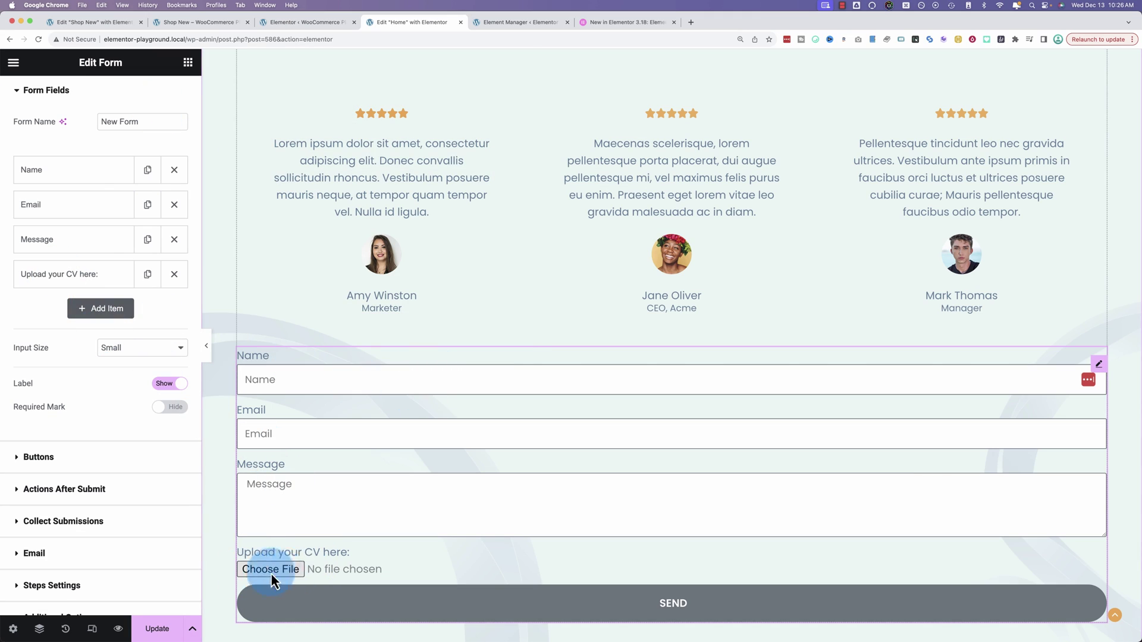
Add a fifth field set to File Upload, then delete Item #5 from the form.
{"action": "scroll", "coordinate": [285, 573], "scroll_direction": "down", "scroll_amount": 5}
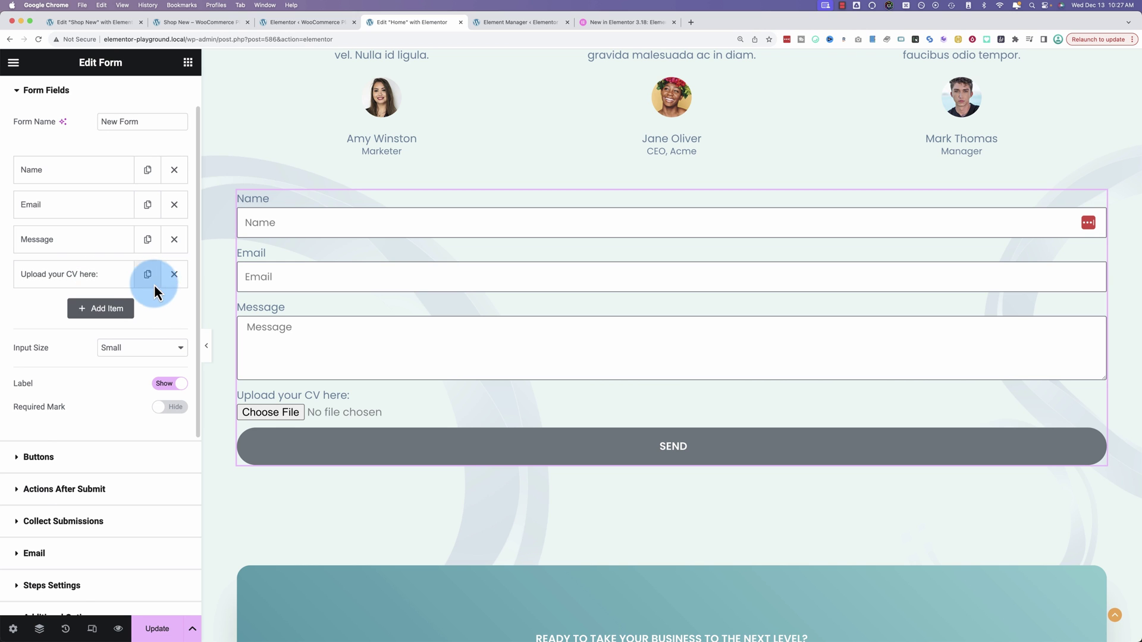
{"action": "left_click", "coordinate": [104, 280]}
{"action": "scroll", "coordinate": [82, 291], "scroll_direction": "down", "scroll_amount": 5}
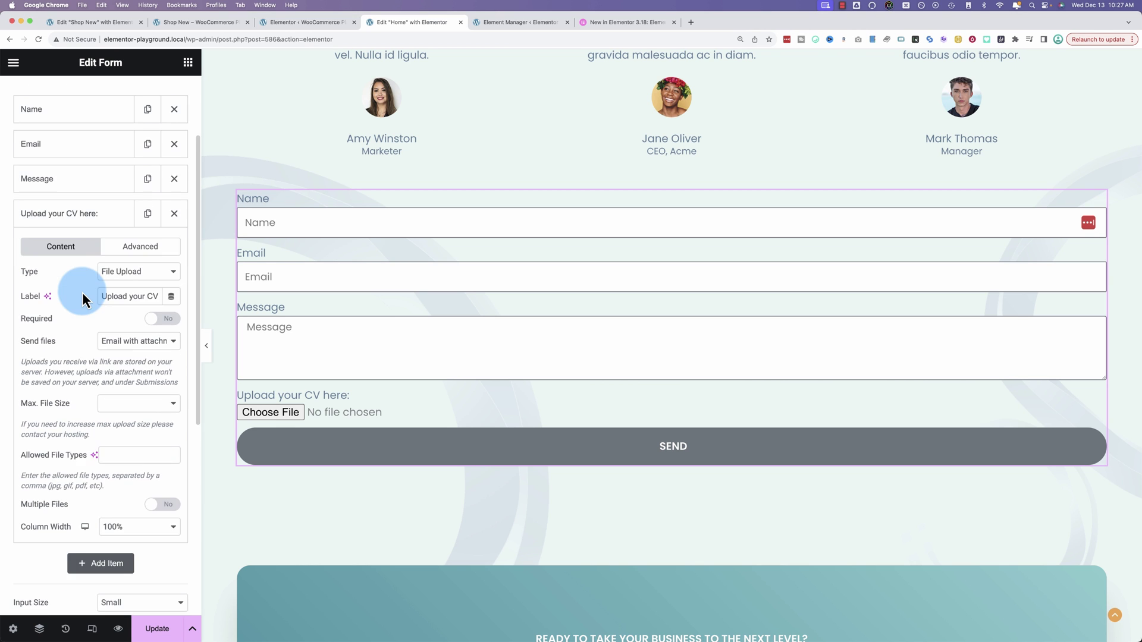
{"action": "left_click", "coordinate": [110, 490]}
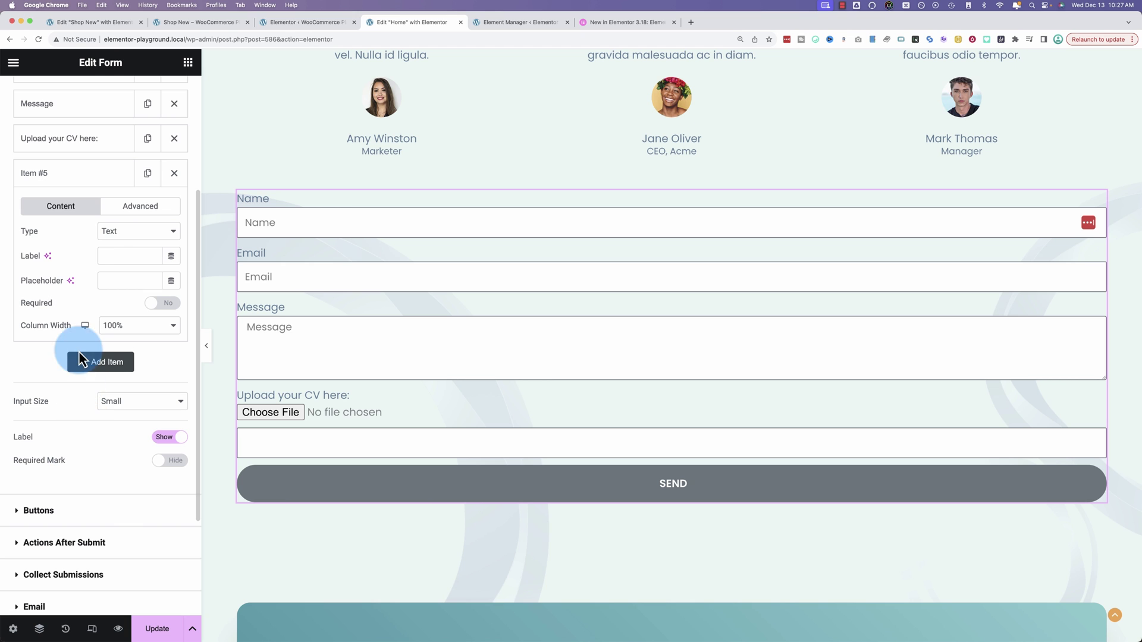
{"action": "left_click", "coordinate": [103, 231]}
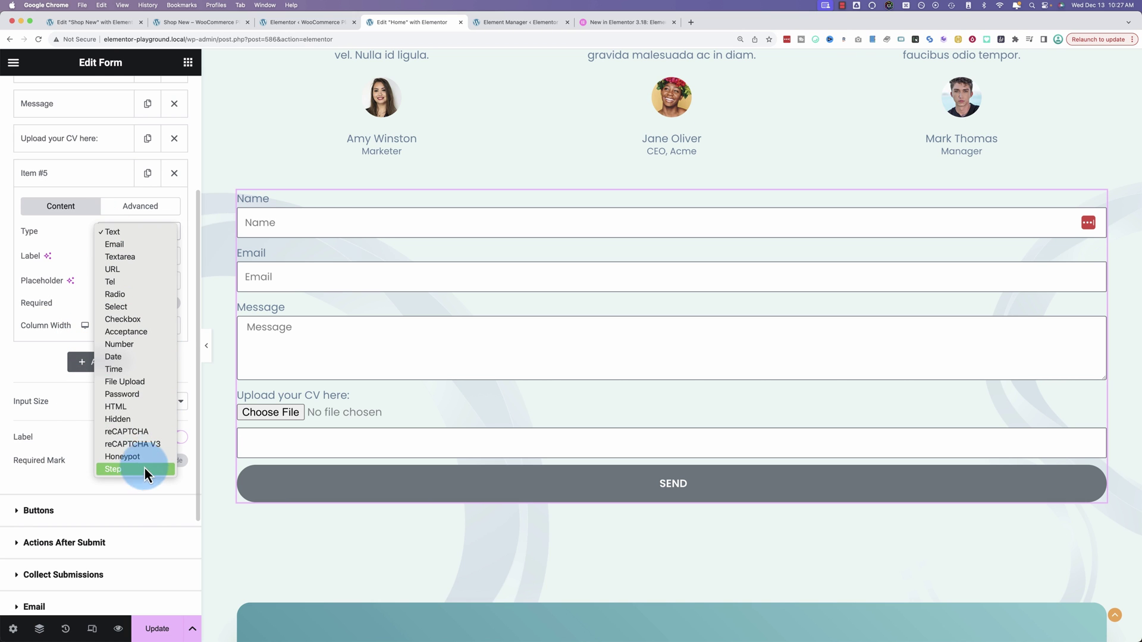
{"action": "left_click", "coordinate": [128, 383]}
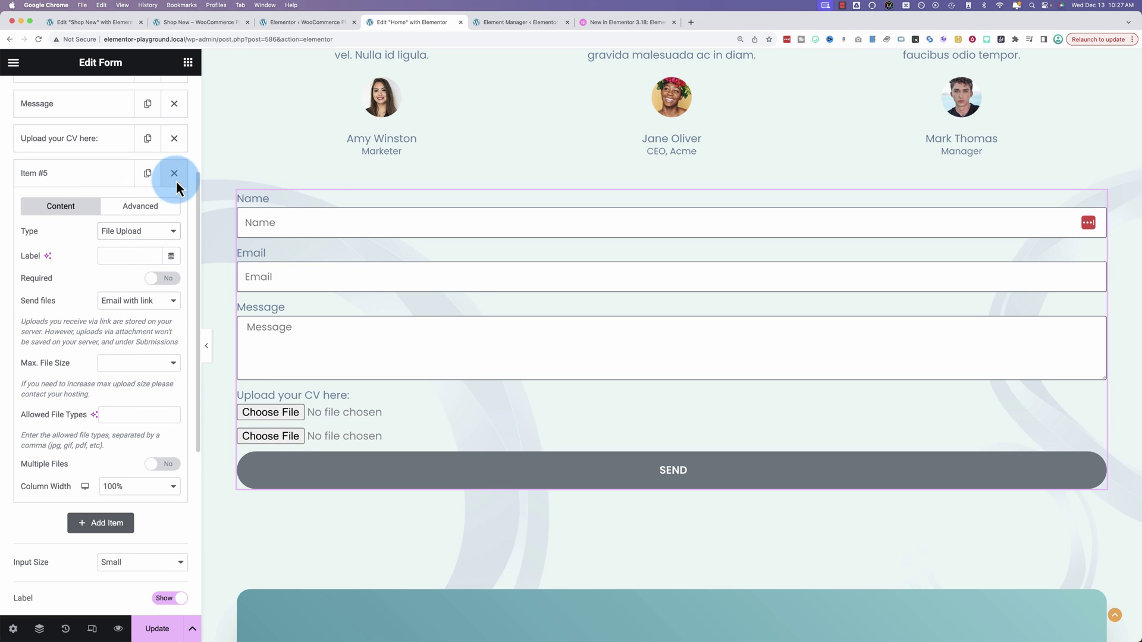
{"action": "left_click", "coordinate": [173, 177]}
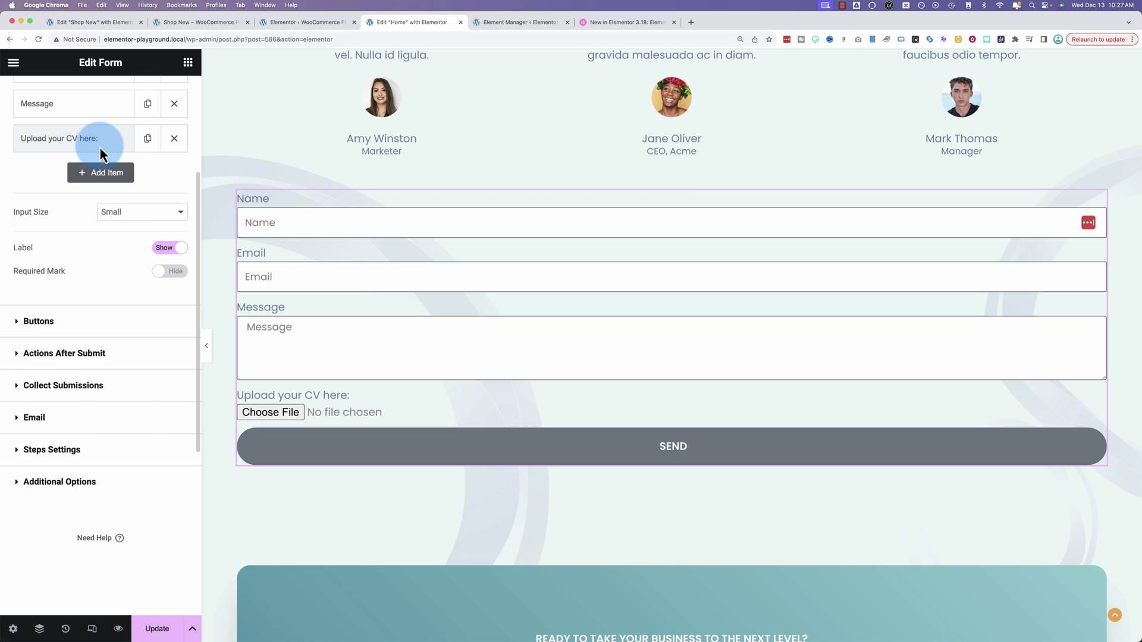
Expand the 'Upload your CV here:' field and confirm Send files is Email with attachment.
{"action": "left_click", "coordinate": [103, 145]}
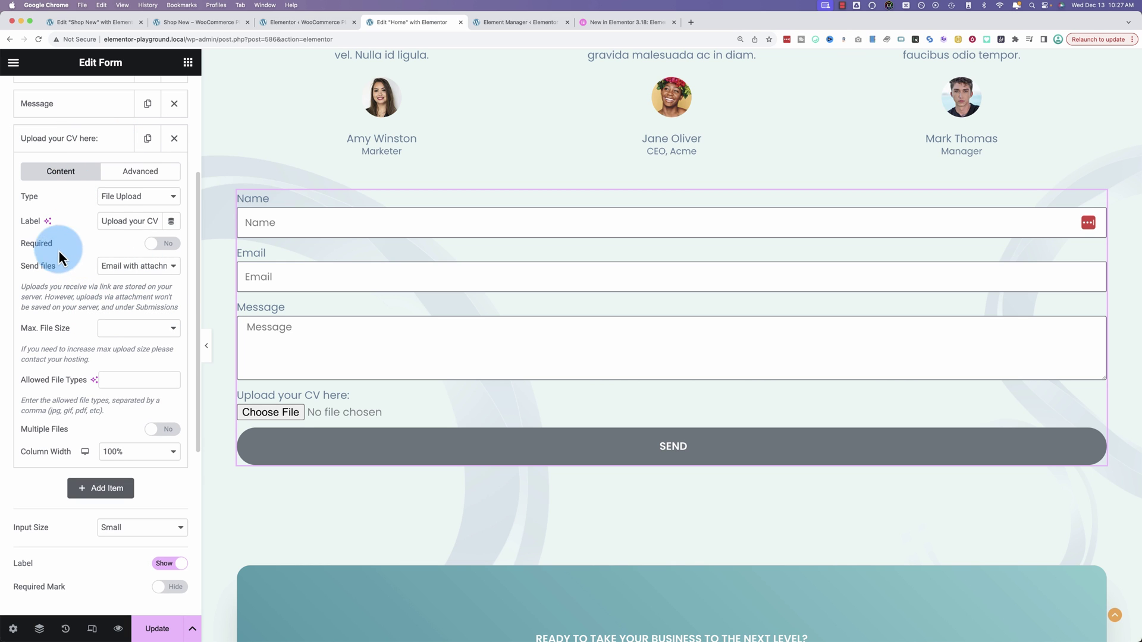
{"action": "left_click", "coordinate": [128, 265]}
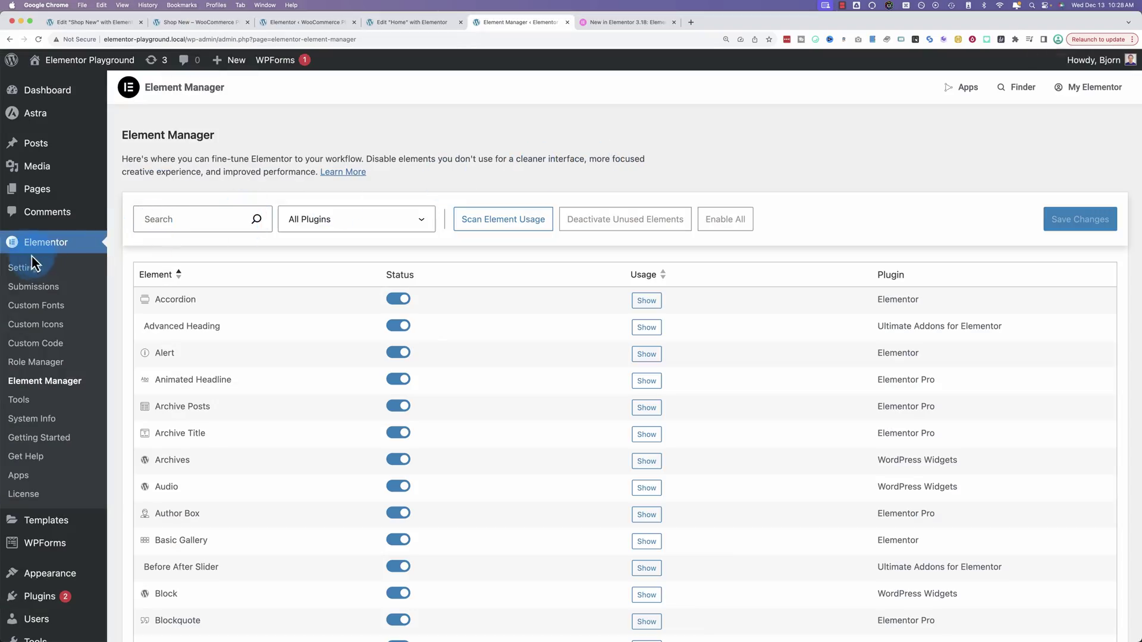
{"action": "left_click", "coordinate": [31, 392]}
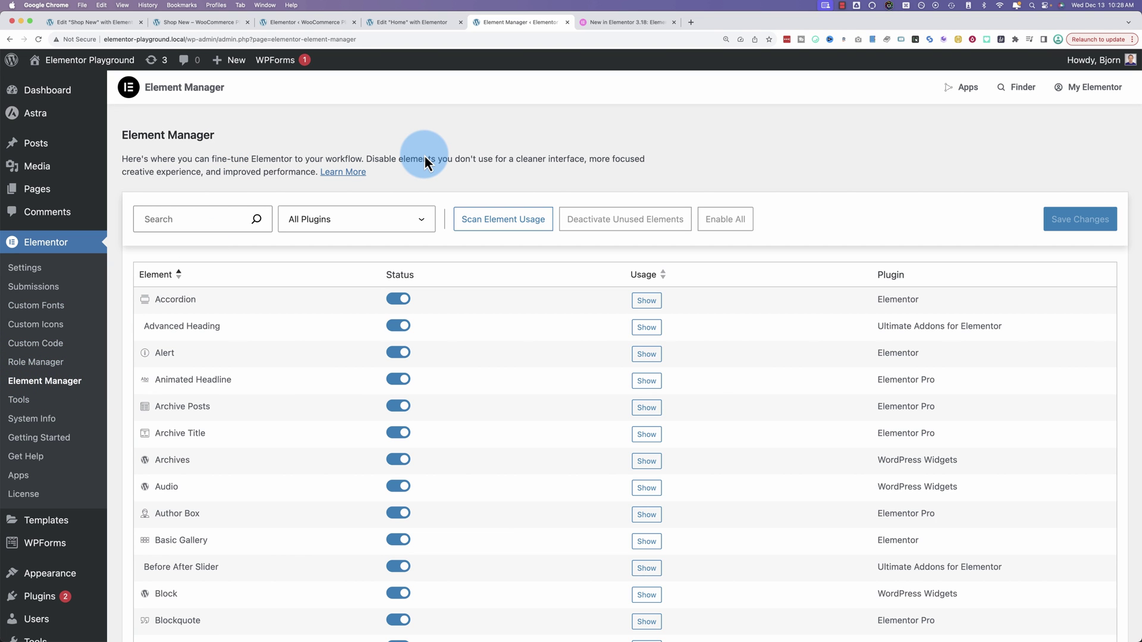
{"action": "scroll", "coordinate": [434, 279], "scroll_direction": "down", "scroll_amount": 7}
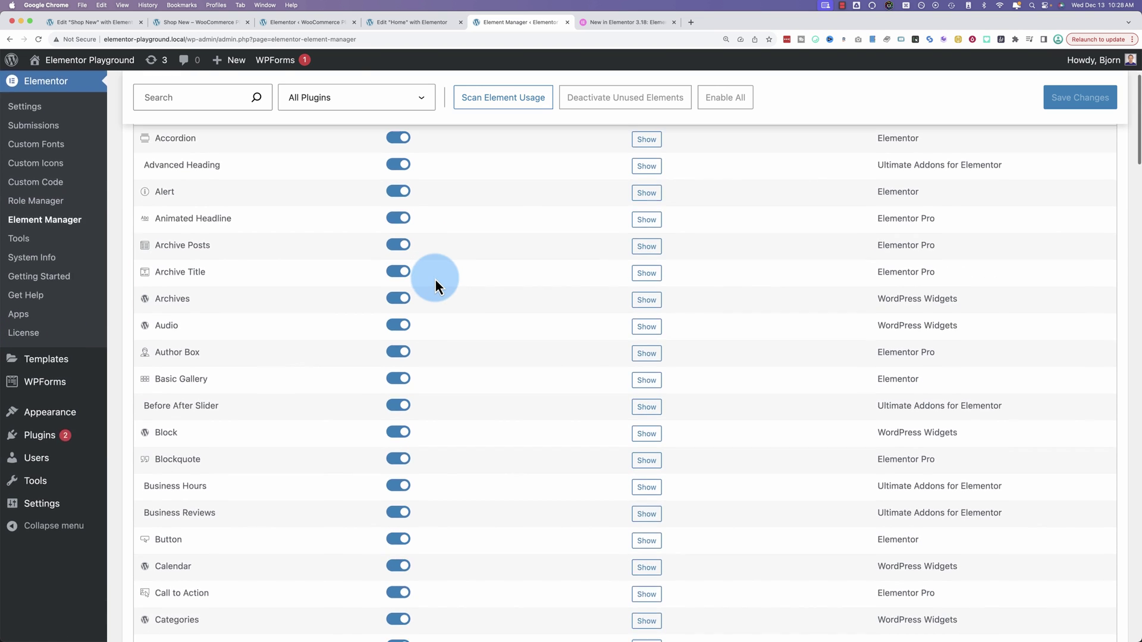
{"action": "scroll", "coordinate": [434, 280], "scroll_direction": "down", "scroll_amount": 15}
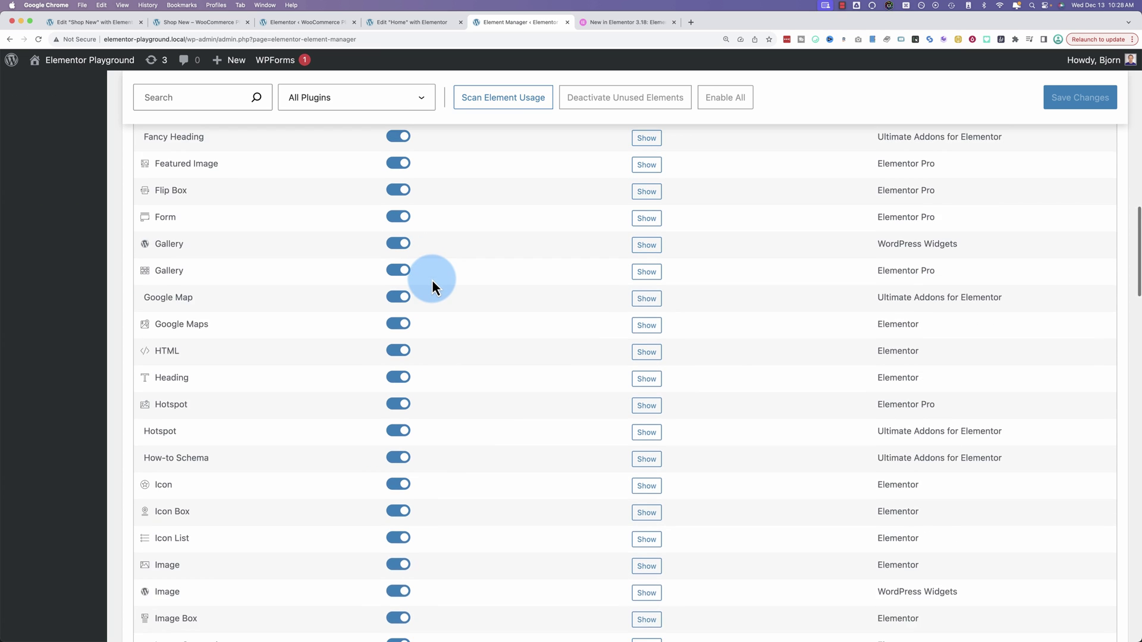
{"action": "scroll", "coordinate": [430, 280], "scroll_direction": "down", "scroll_amount": 6}
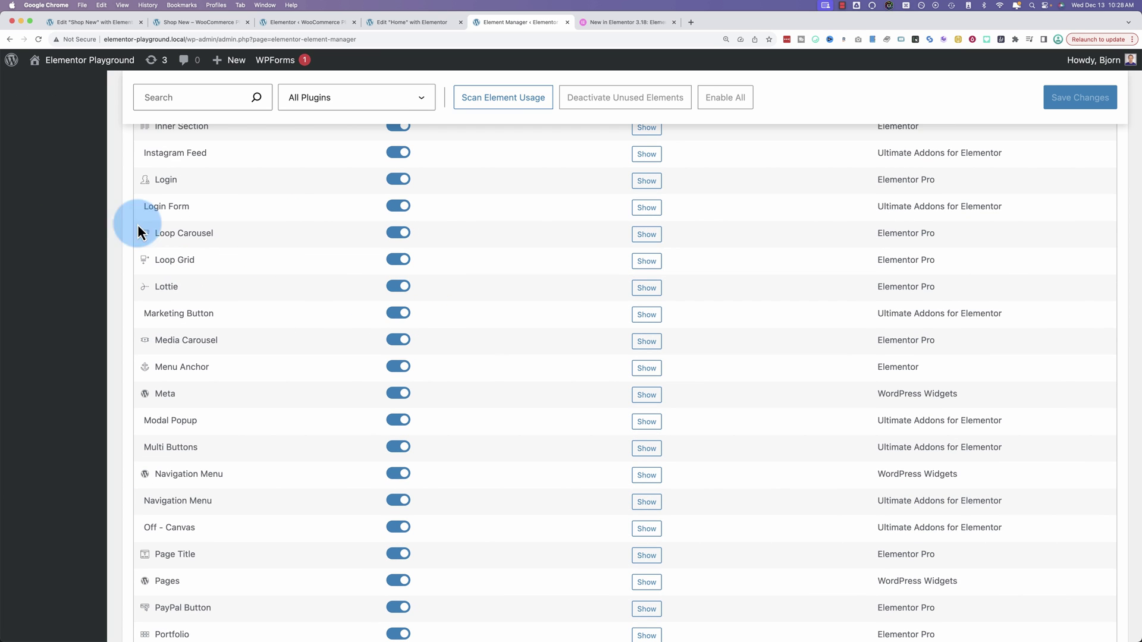
{"action": "left_click", "coordinate": [82, 23]}
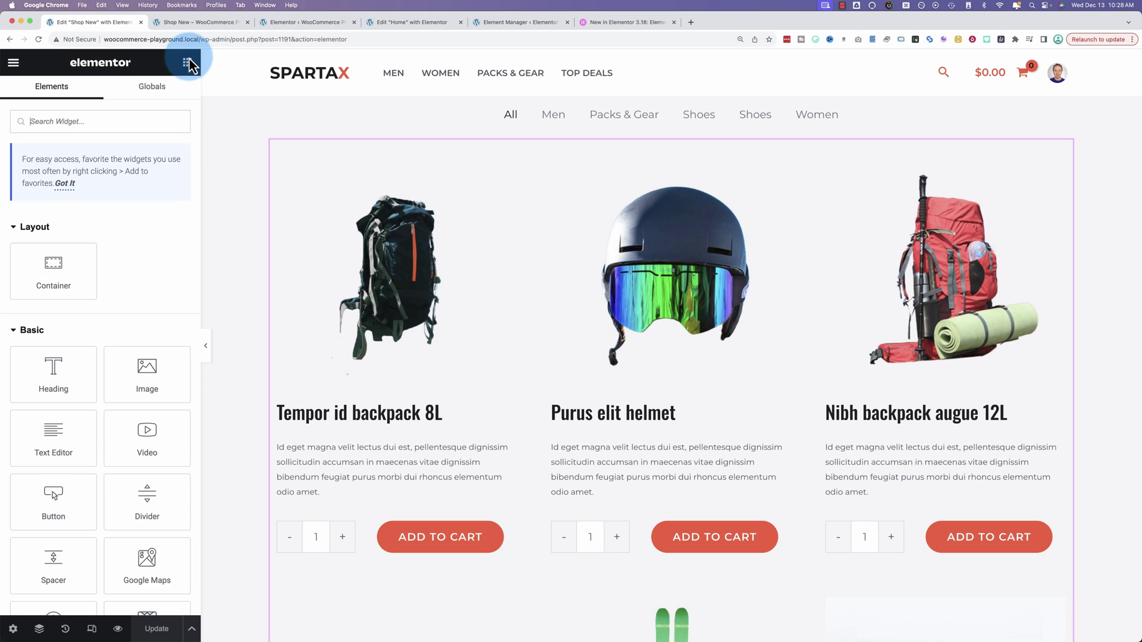
{"action": "scroll", "coordinate": [48, 275], "scroll_direction": "down", "scroll_amount": 10}
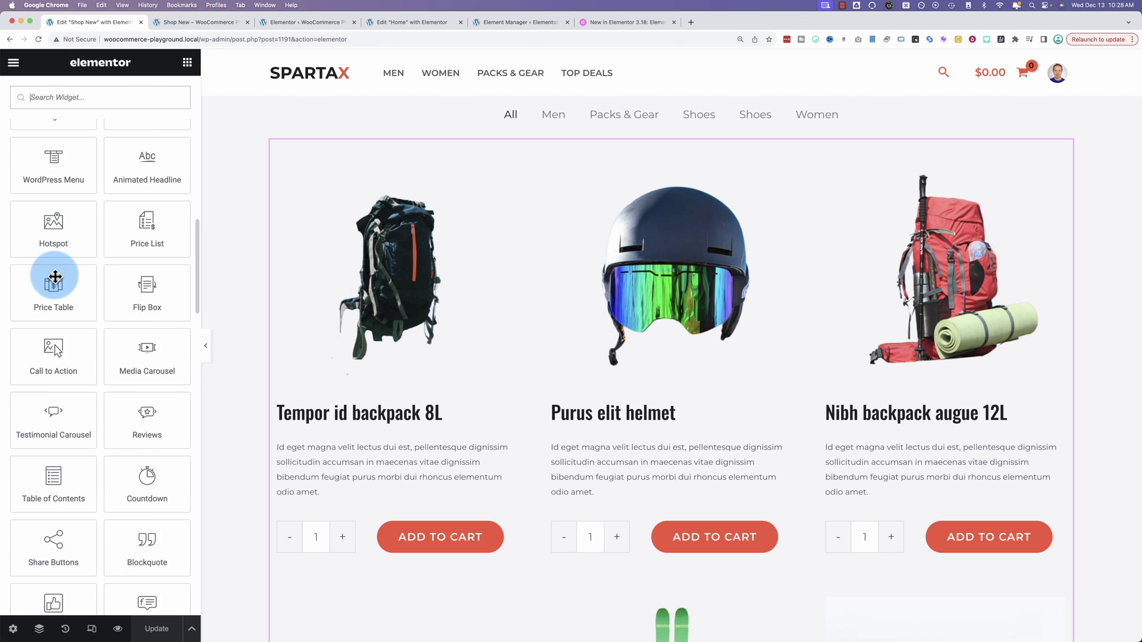
{"action": "scroll", "coordinate": [54, 274], "scroll_direction": "down", "scroll_amount": 8}
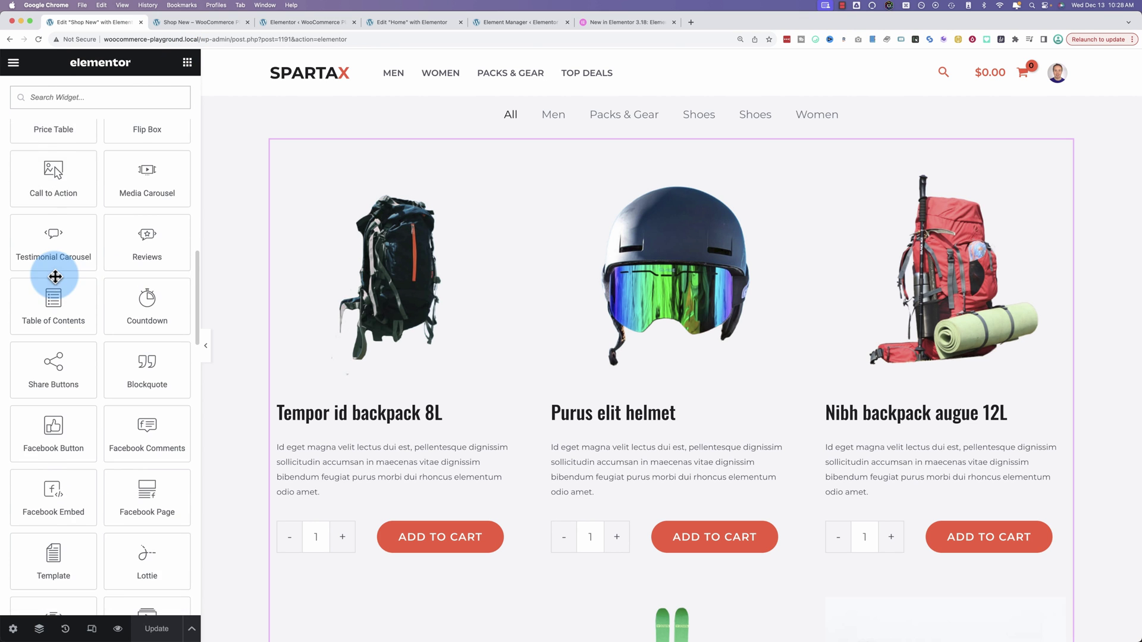
{"action": "left_click", "coordinate": [522, 24]}
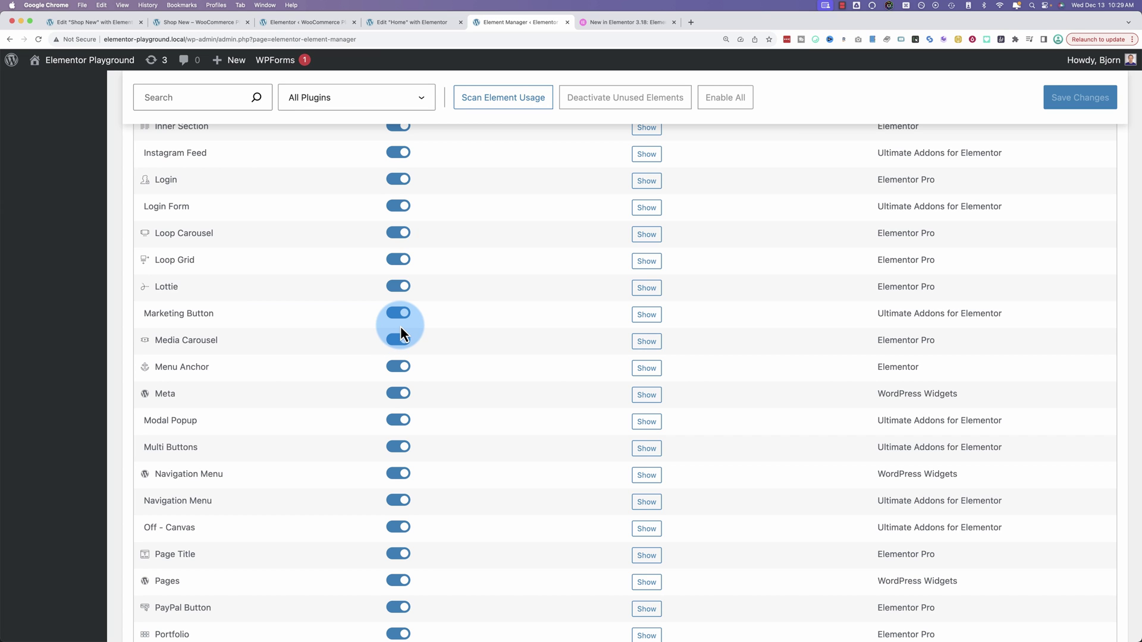
{"action": "scroll", "coordinate": [401, 331], "scroll_direction": "down", "scroll_amount": 1}
{"action": "left_click", "coordinate": [403, 379]}
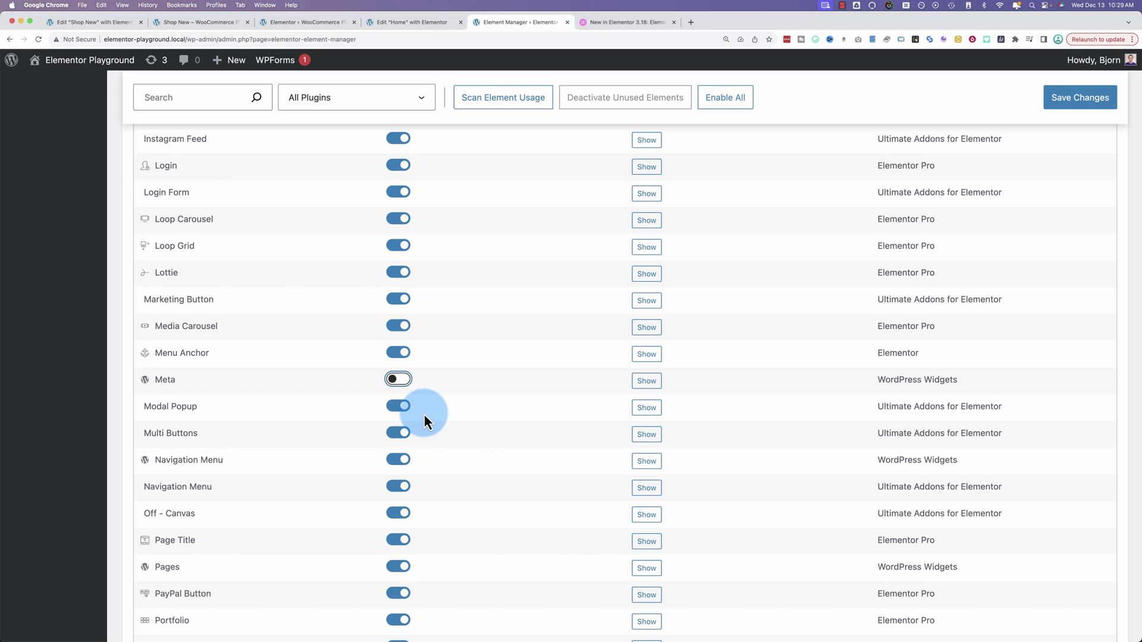
{"action": "left_click", "coordinate": [418, 390]}
{"action": "scroll", "coordinate": [431, 405], "scroll_direction": "down", "scroll_amount": 10}
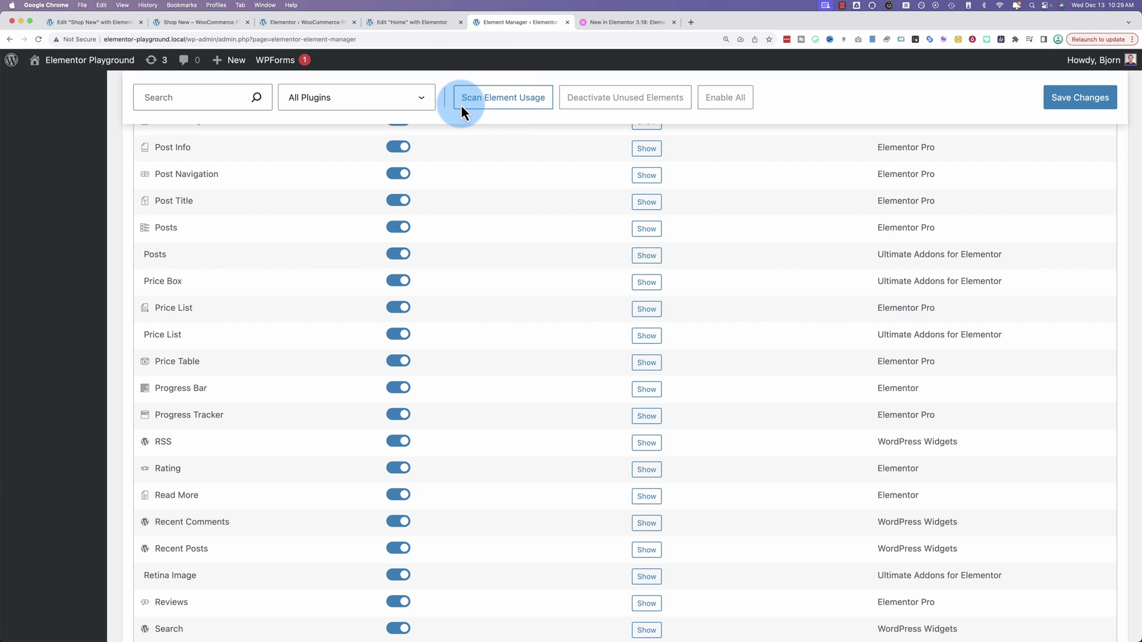
Scan element usage and review the top counts: Heading 51, Image Box 31, Divider 17.
{"action": "left_click", "coordinate": [496, 99]}
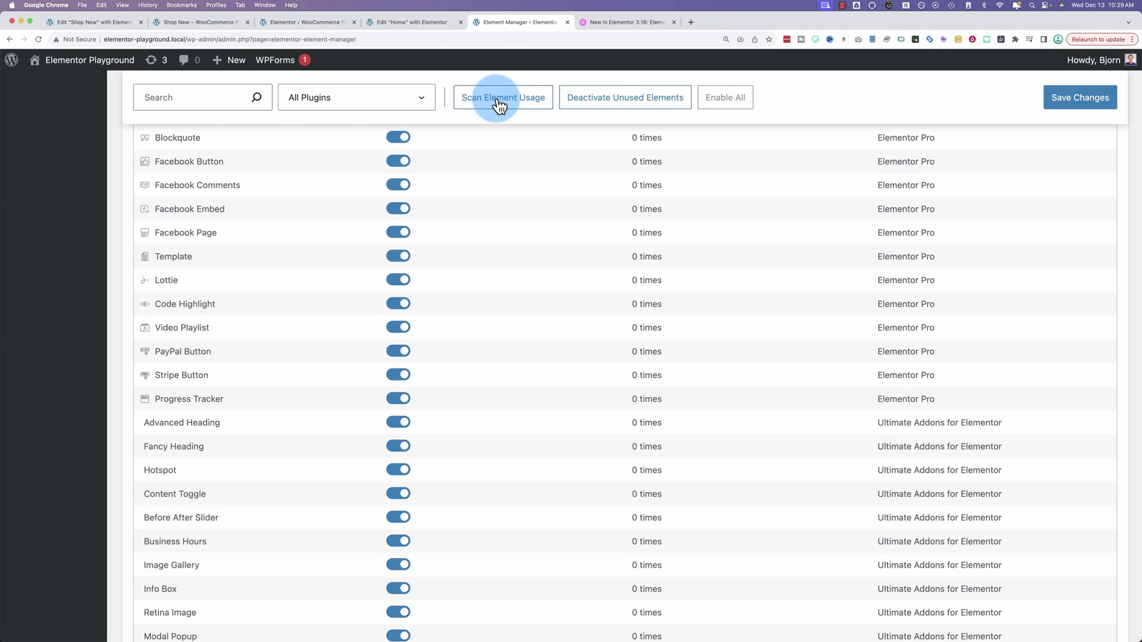
{"action": "scroll", "coordinate": [563, 265], "scroll_direction": "up", "scroll_amount": 20}
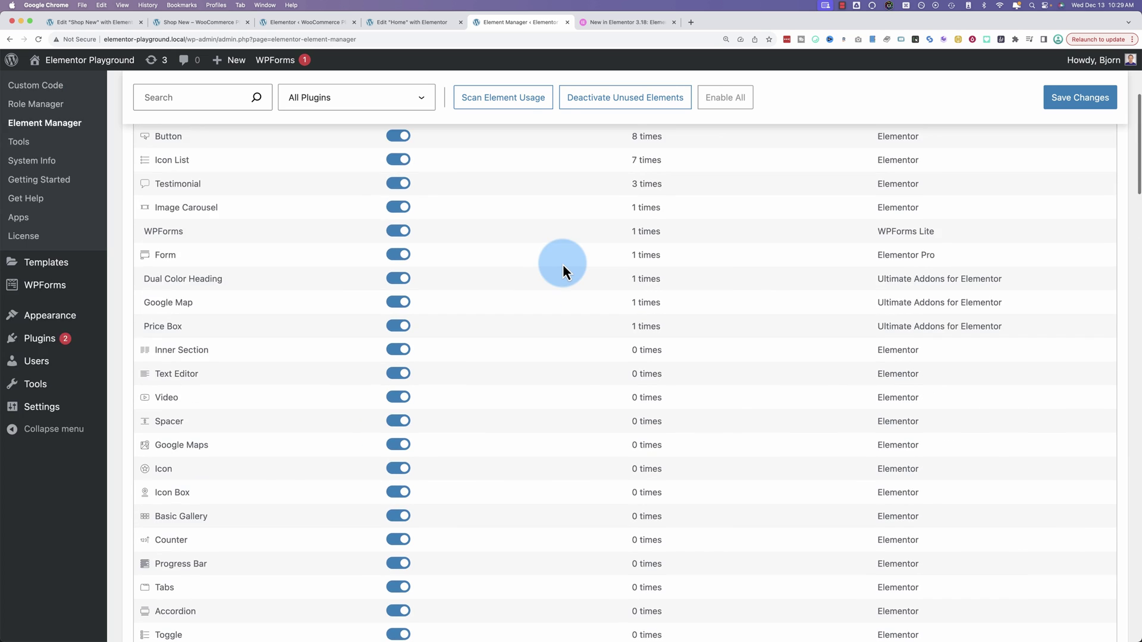
{"action": "scroll", "coordinate": [563, 264], "scroll_direction": "down", "scroll_amount": 3}
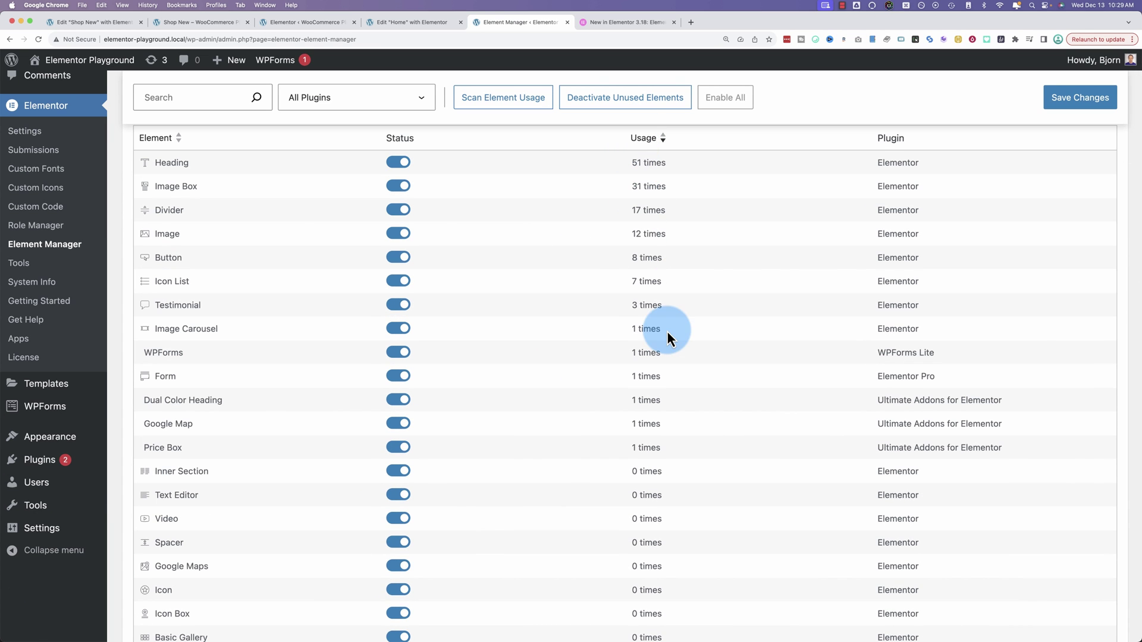
{"action": "left_click_drag", "start_coordinate": [143, 163], "coordinate": [696, 163]}
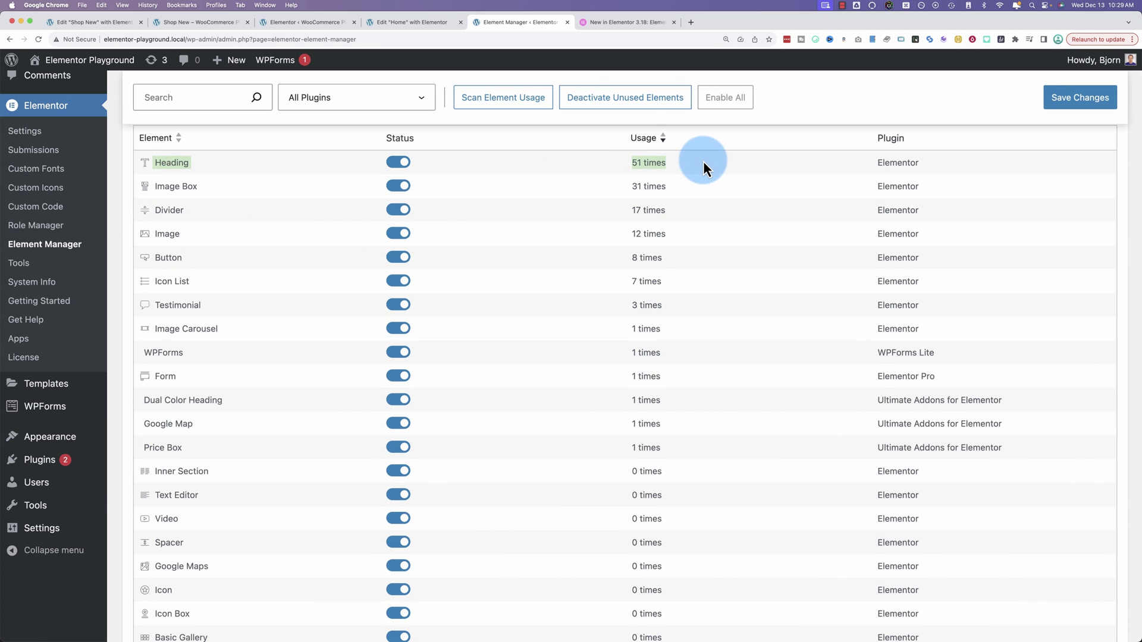
{"action": "left_click_drag", "start_coordinate": [147, 197], "coordinate": [614, 185]}
{"action": "left_click_drag", "start_coordinate": [149, 210], "coordinate": [692, 209]}
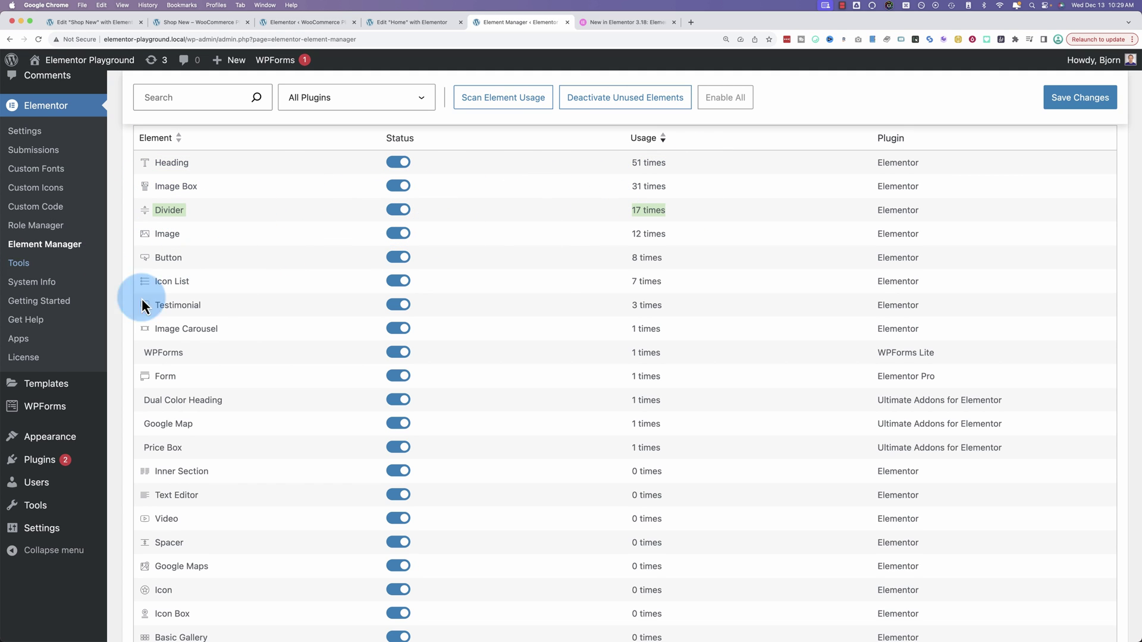
{"action": "scroll", "coordinate": [204, 324], "scroll_direction": "down", "scroll_amount": 1}
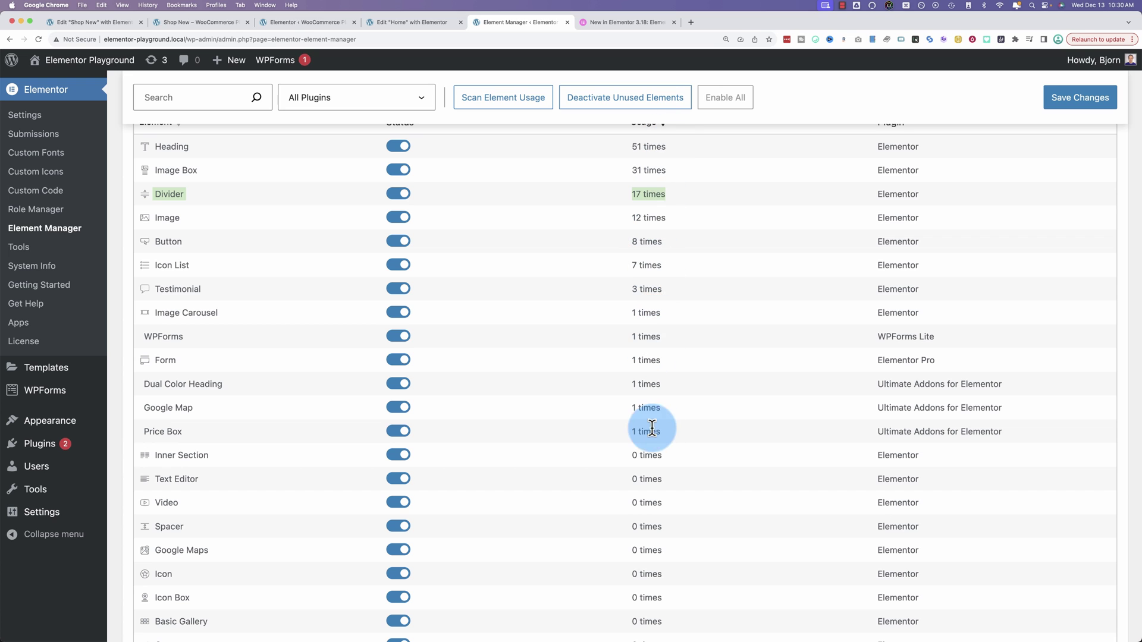
{"action": "scroll", "coordinate": [810, 333], "scroll_direction": "up", "scroll_amount": 1}
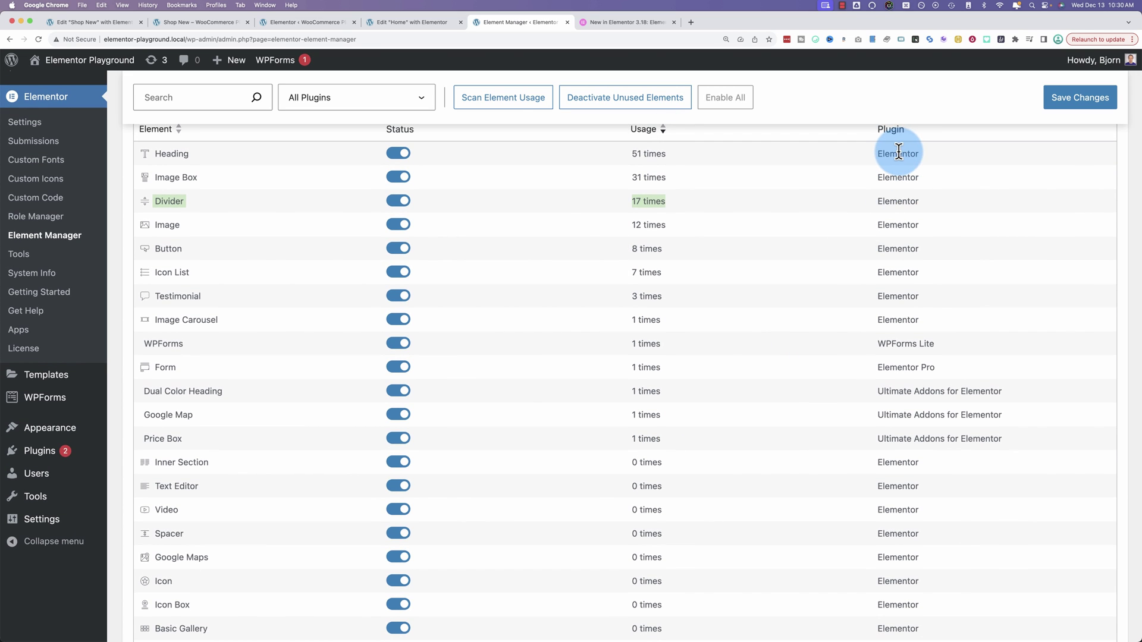
{"action": "left_click_drag", "start_coordinate": [895, 162], "coordinate": [876, 346]}
{"action": "left_click_drag", "start_coordinate": [935, 369], "coordinate": [1022, 442]}
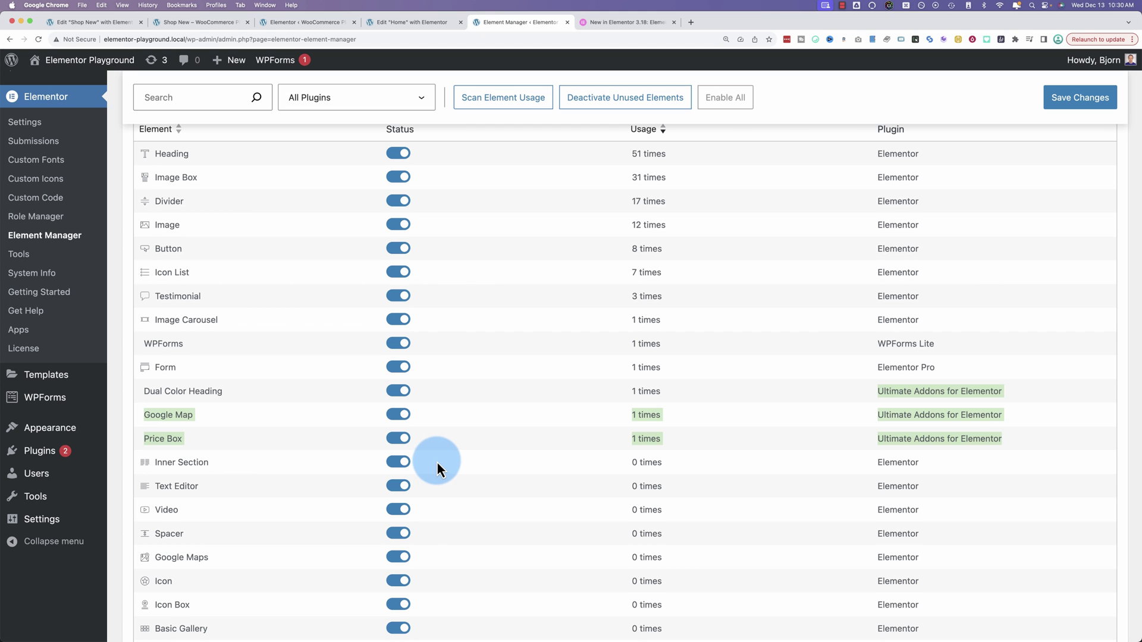
{"action": "scroll", "coordinate": [436, 462], "scroll_direction": "down", "scroll_amount": 3}
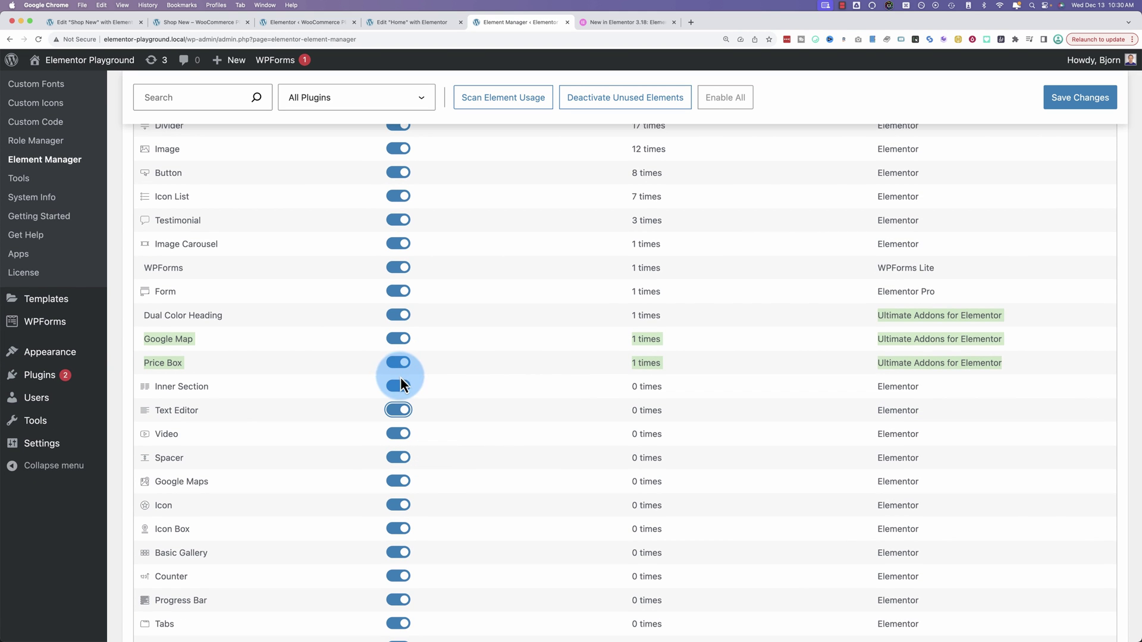
Go back to the 'Edit Shop New with Elementor' tab and scroll the widget panel to the top.
{"action": "left_click", "coordinate": [76, 23]}
{"action": "scroll", "coordinate": [82, 342], "scroll_direction": "up", "scroll_amount": 10}
{"action": "scroll", "coordinate": [82, 347], "scroll_direction": "up", "scroll_amount": 5}
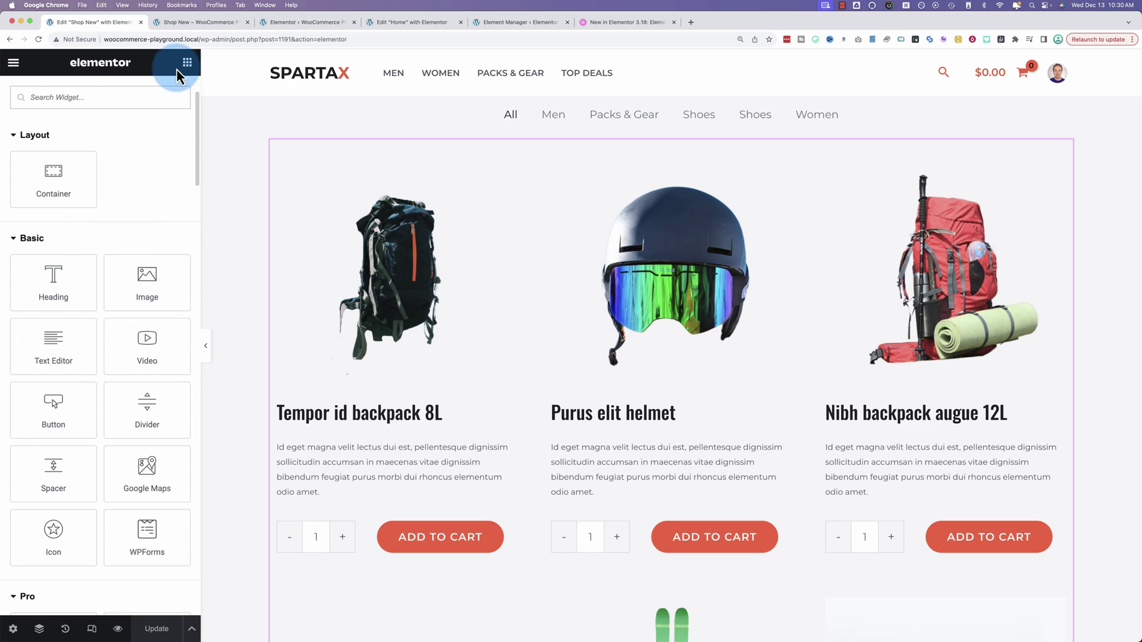